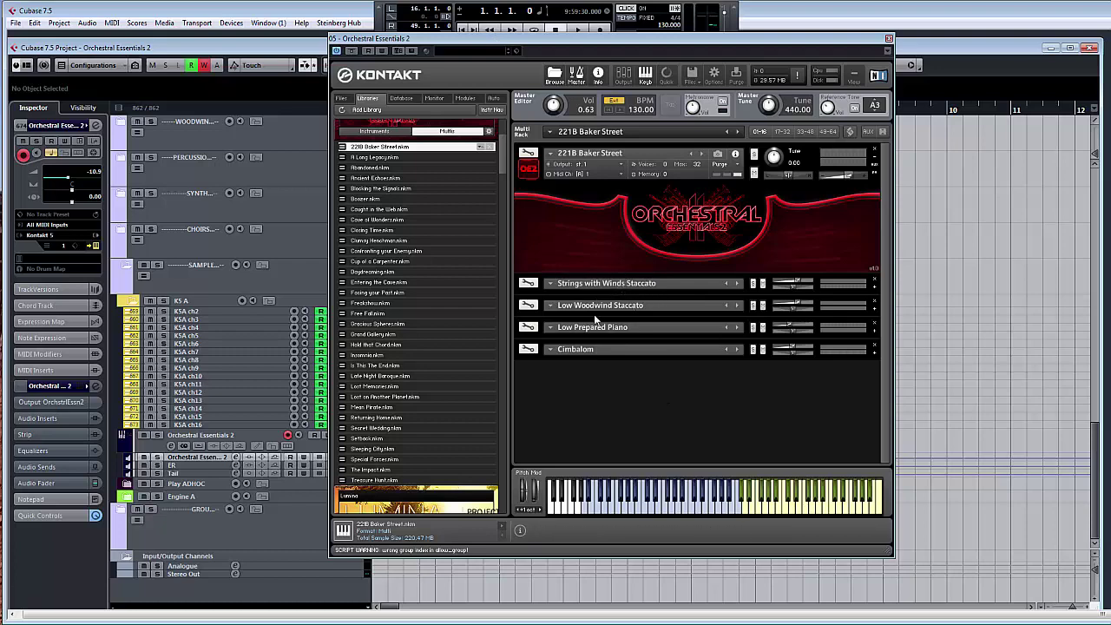
Switch the Orchestral Essentials 2 browser to Instruments, listing folders 1 Mixed Orchestra through 9 Bonus.
left_click(374, 131)
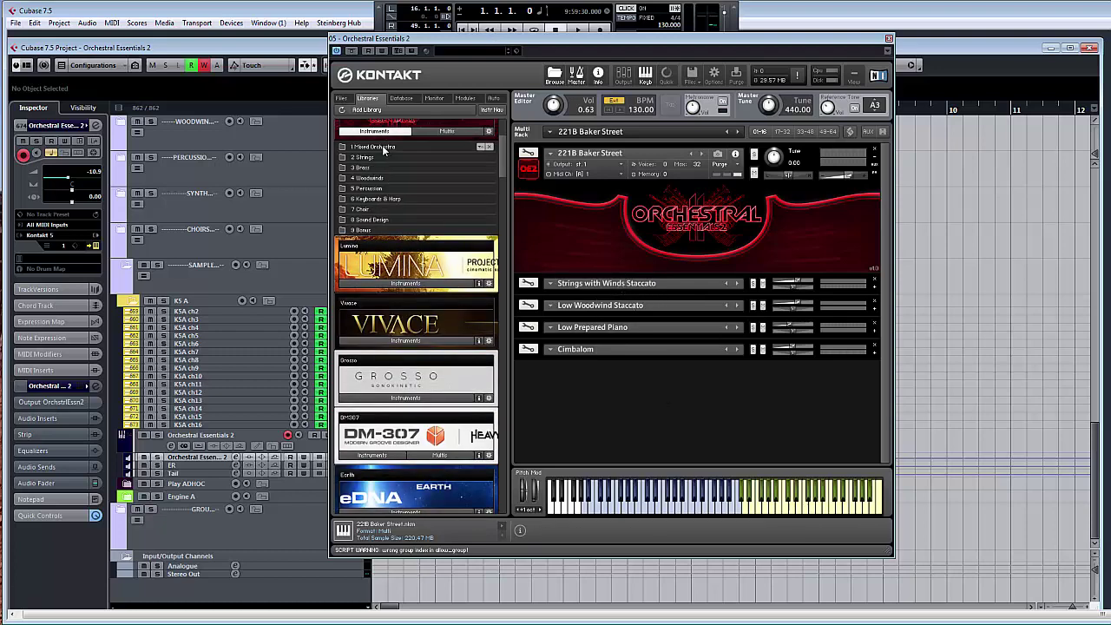
Open the 1 Mixed Orchestra folder, then return to the Multi list of .nkm files.
double_click(375, 147)
left_click(447, 131)
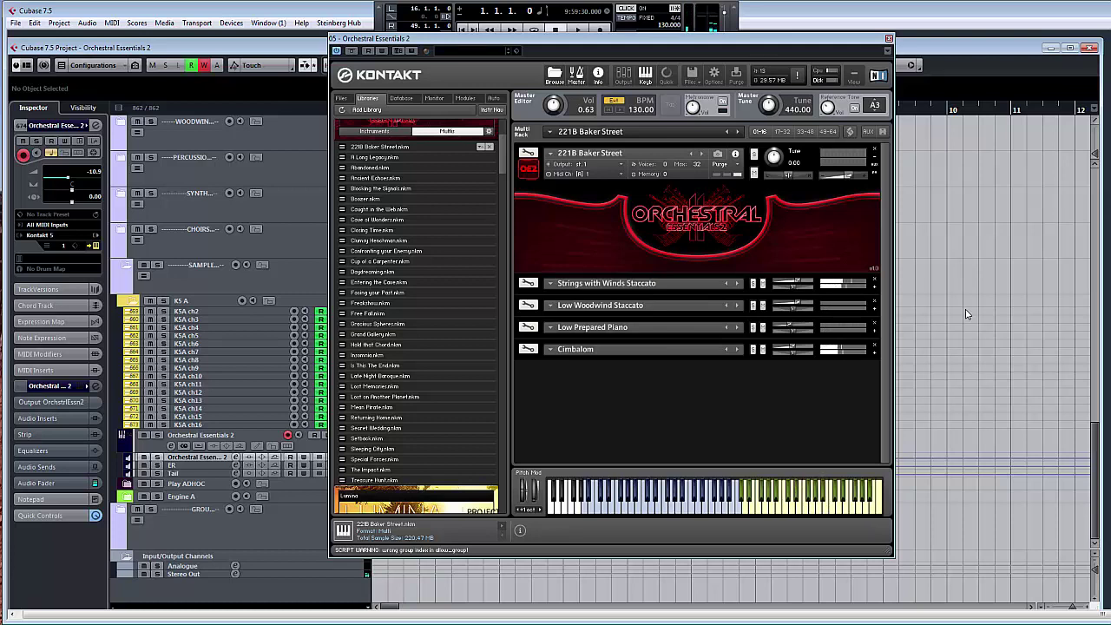
Load A Long Legacy.nkm, confirming it replaces the 221B Baker Street multi.
double_click(389, 158)
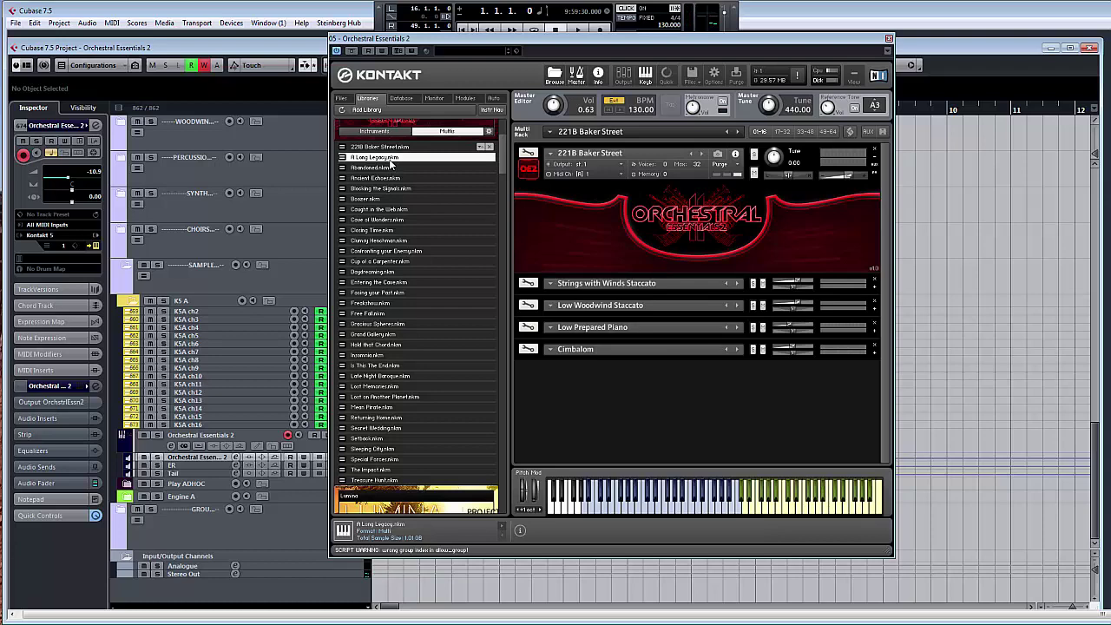
key("Return")
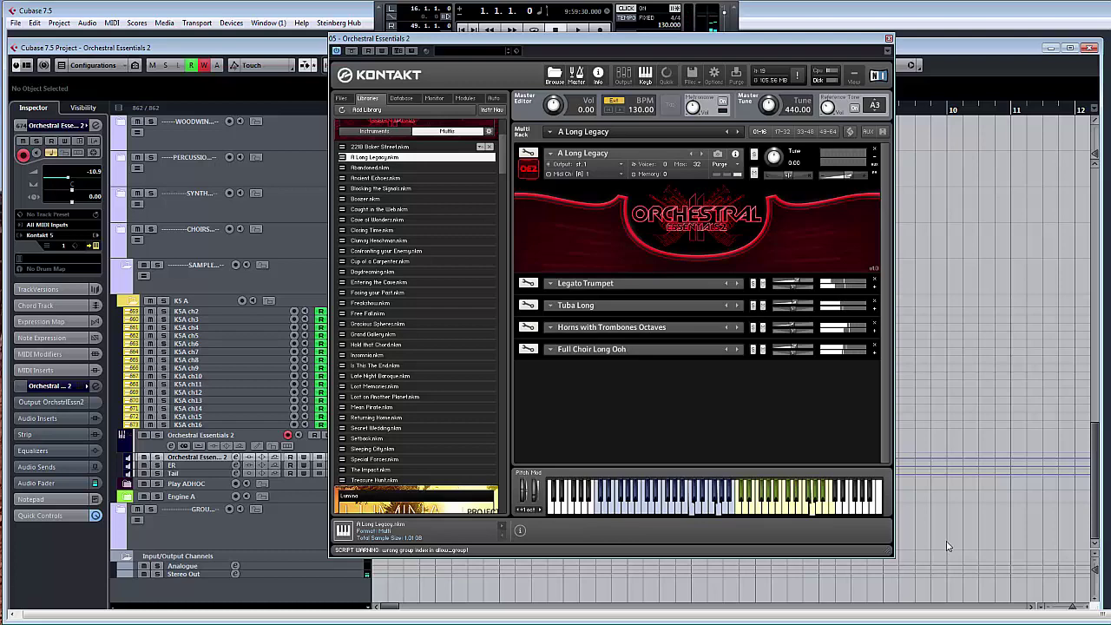
Load Abandoned.nkm into the rack, replacing the A Long Legacy multi.
left_click(405, 168)
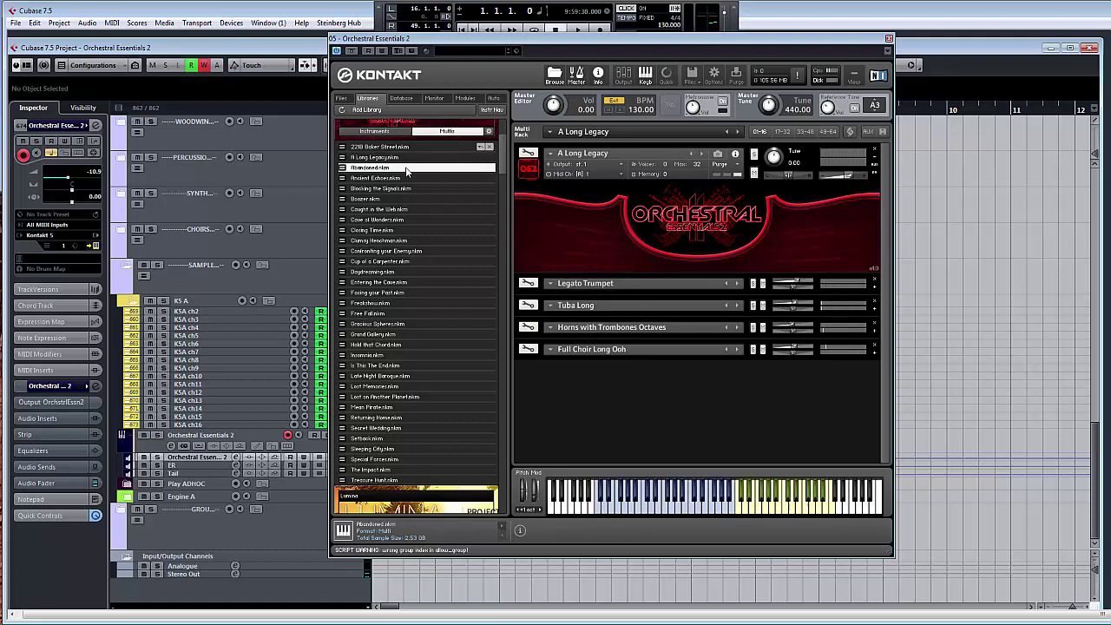
left_click(541, 361)
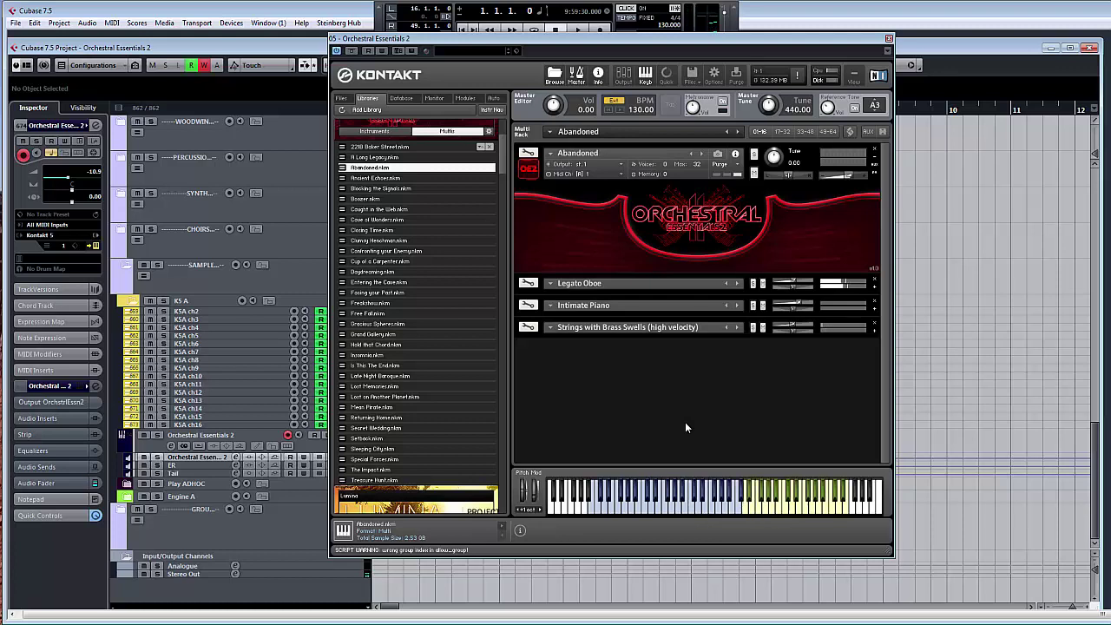
Load Ancient Echoes.nkm with its recorder, clarinet-bassoon and delayed strings, replacing Abandoned.
double_click(369, 178)
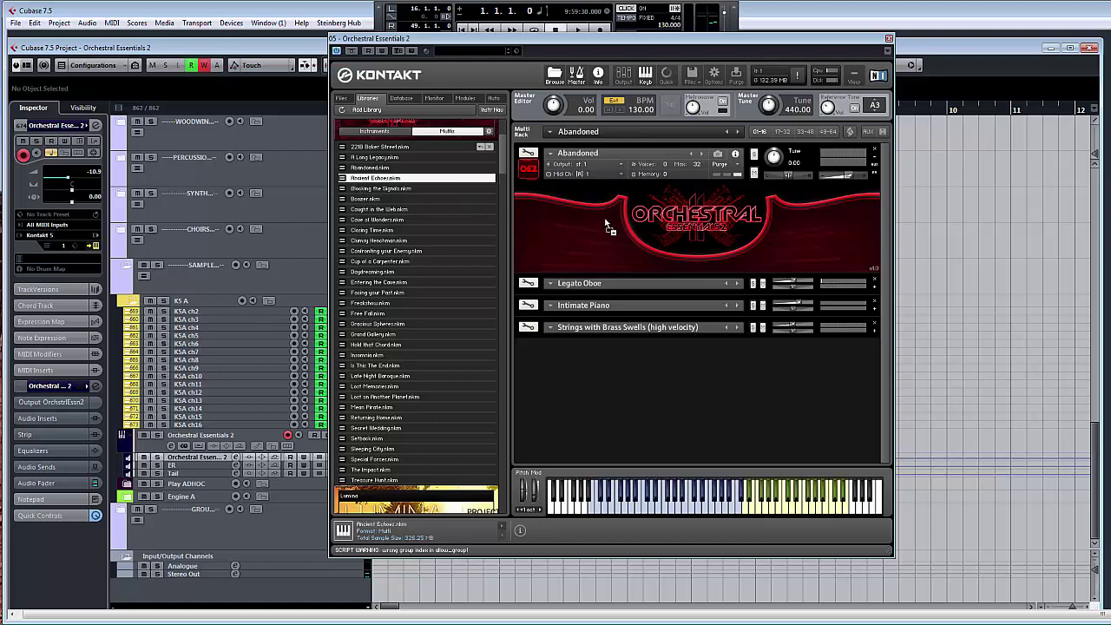
left_click(541, 357)
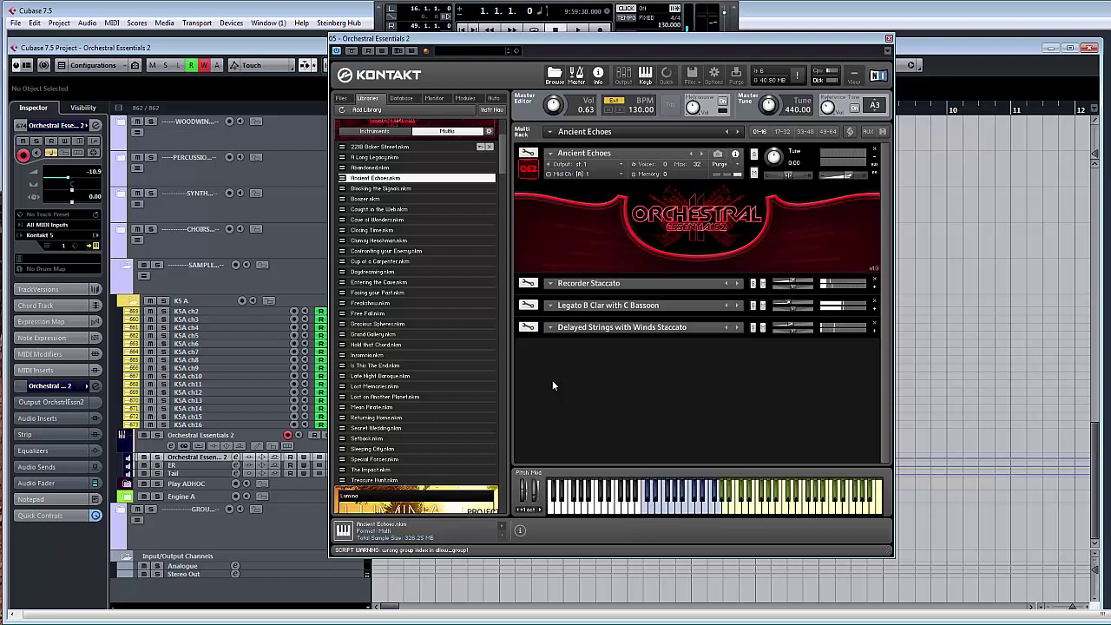
Drag Blocking the Signals.nkm onto the Multi Rack, replacing Ancient Echoes with its Cimbalom setup.
left_click_drag(419, 188, 574, 231)
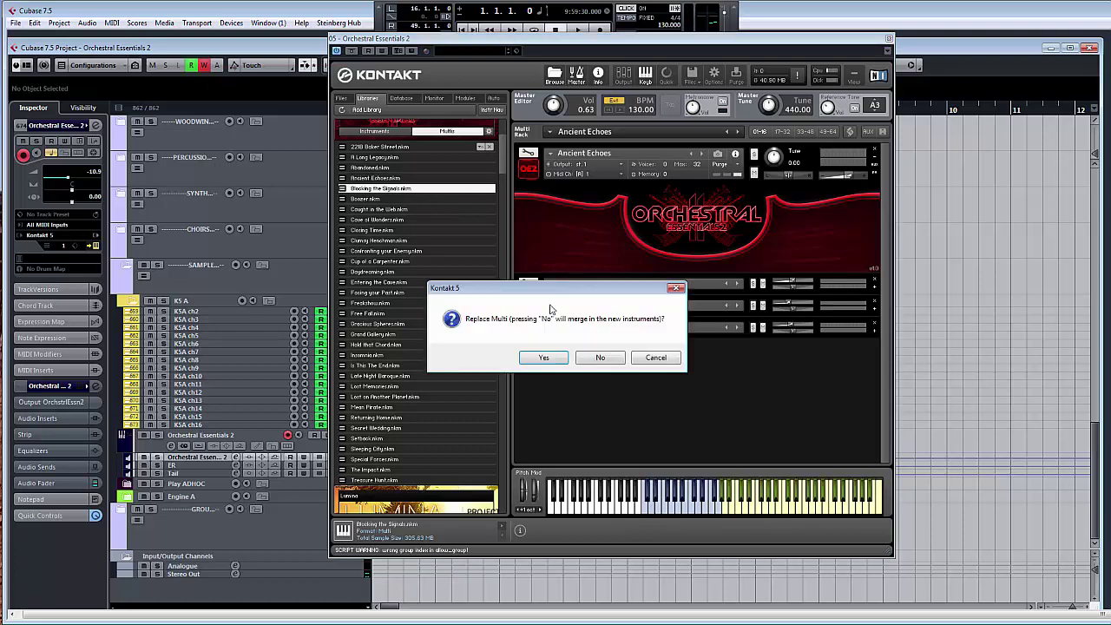
left_click(544, 355)
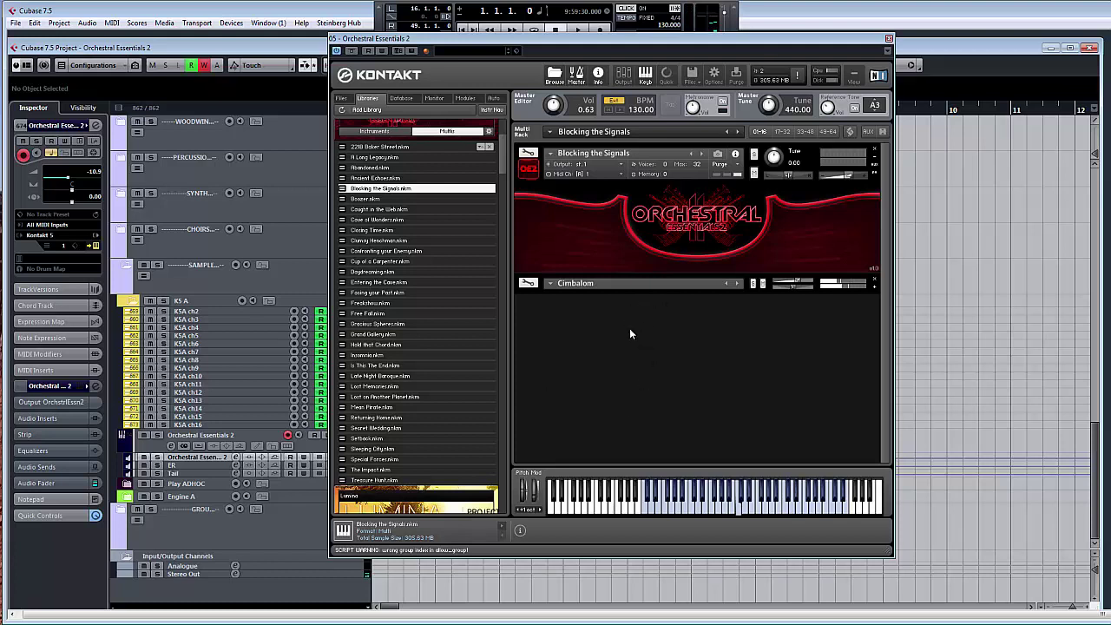
Load Boozer.nkm, replacing Blocking the Signals with strings, woodwinds, belltree and box organ.
double_click(391, 200)
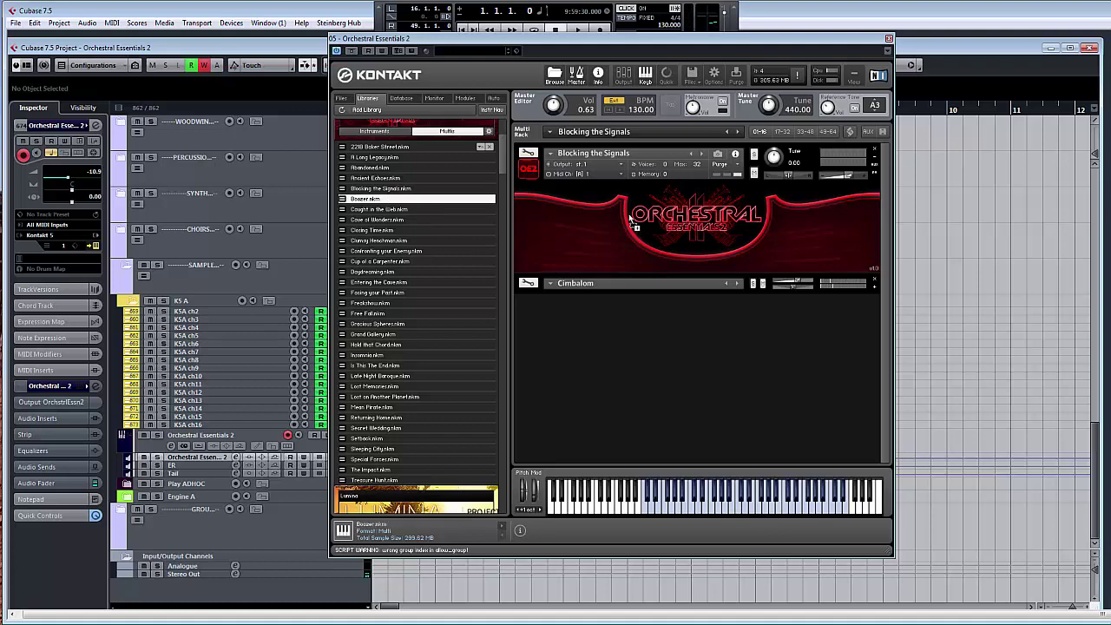
left_click(561, 356)
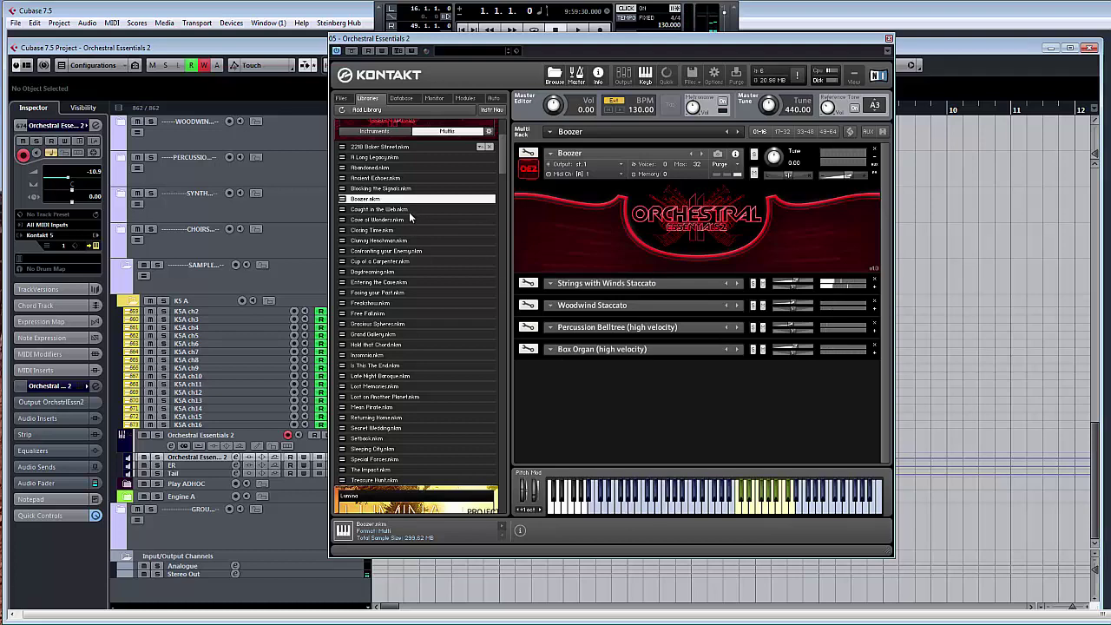
Load Caught in the Web.nkm into the rack, replacing the Boozer multi.
double_click(409, 210)
left_click(543, 357)
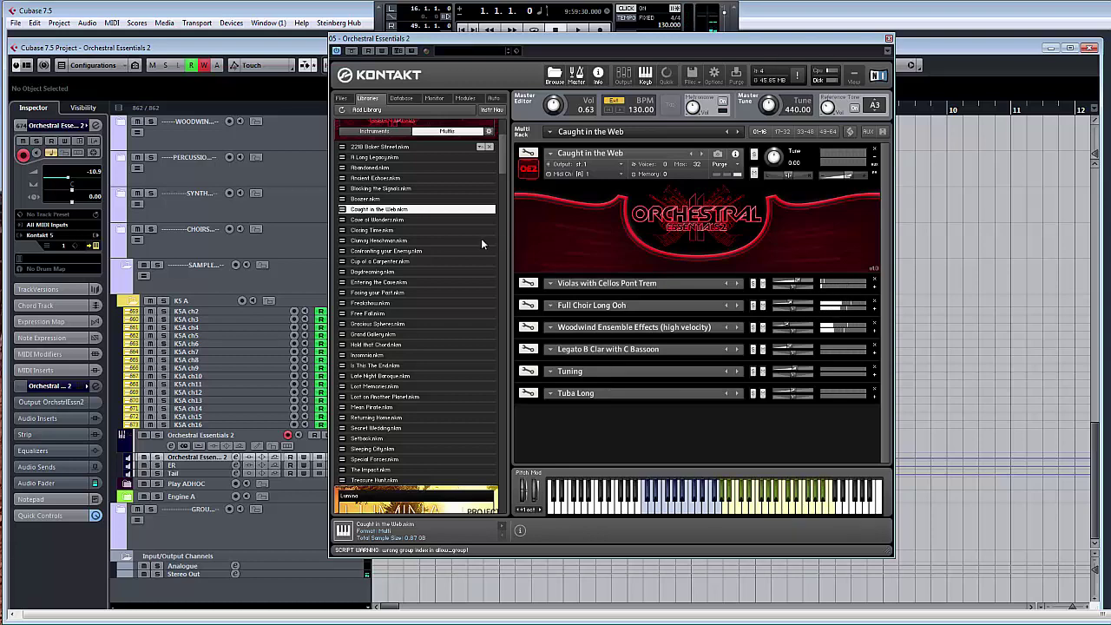
Drag Cave of Wonders.nkm onto the rack, replacing the current multi rather than merging.
left_click_drag(413, 218, 606, 253)
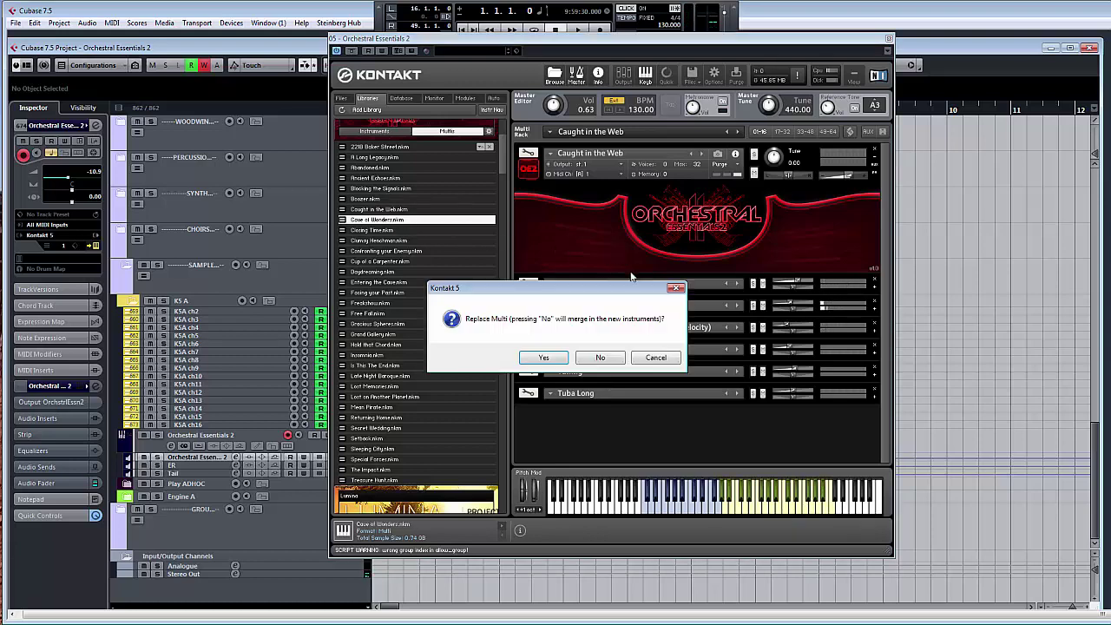
left_click(560, 361)
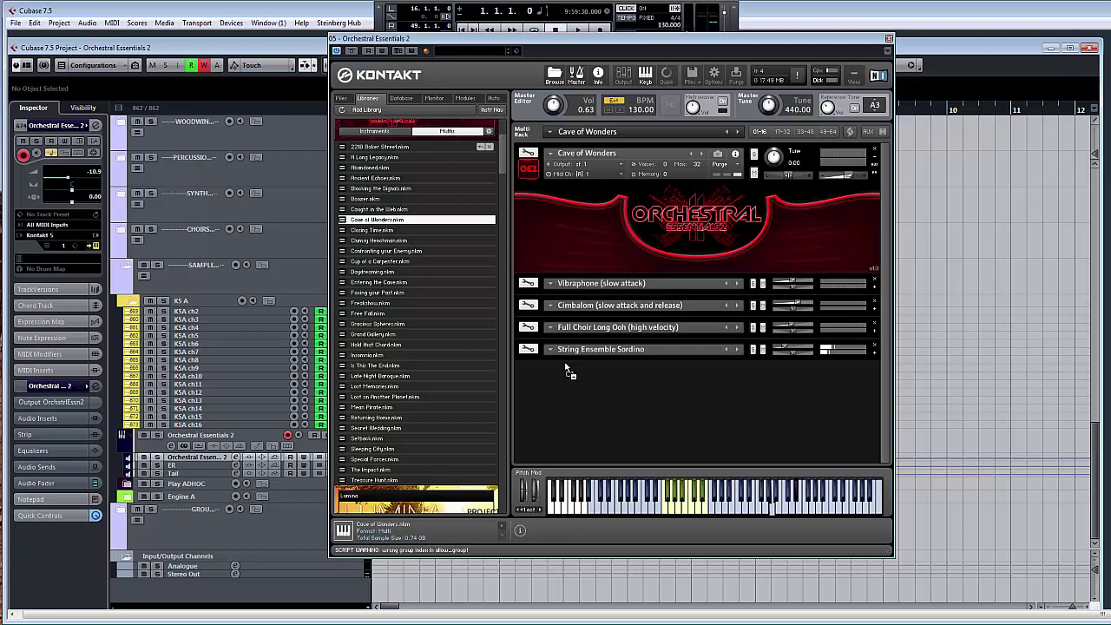
Load Closing Time.nkm, replacing the rack with its choir, vibraphone and box organ.
double_click(422, 230)
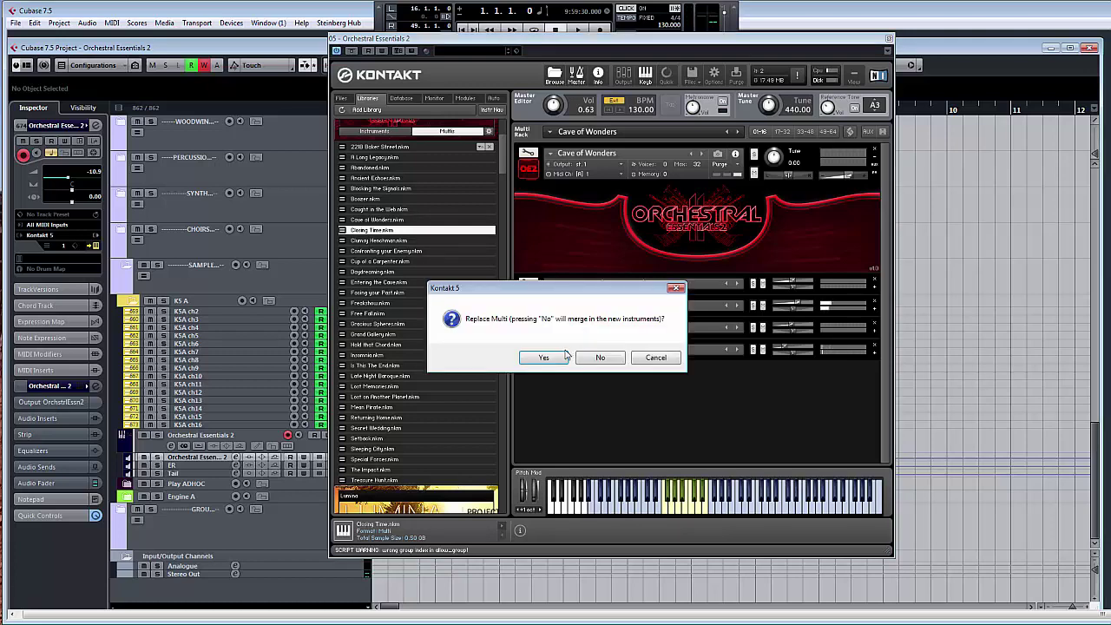
left_click(599, 357)
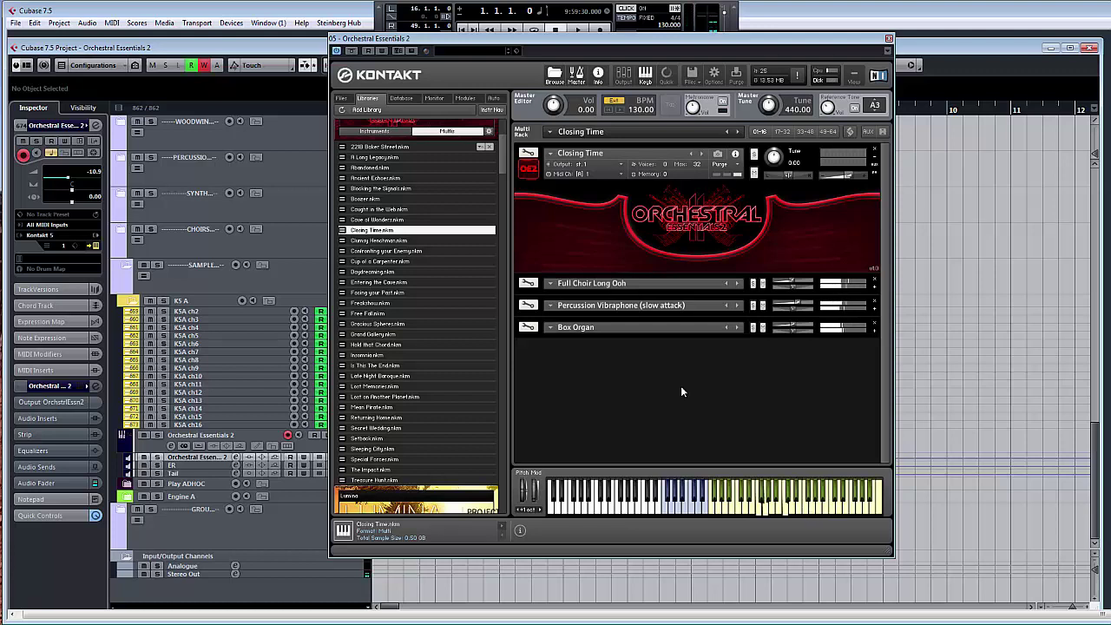
Load Clumsy Henchman.nkm, replacing the current multi in the rack.
double_click(421, 241)
key("Return")
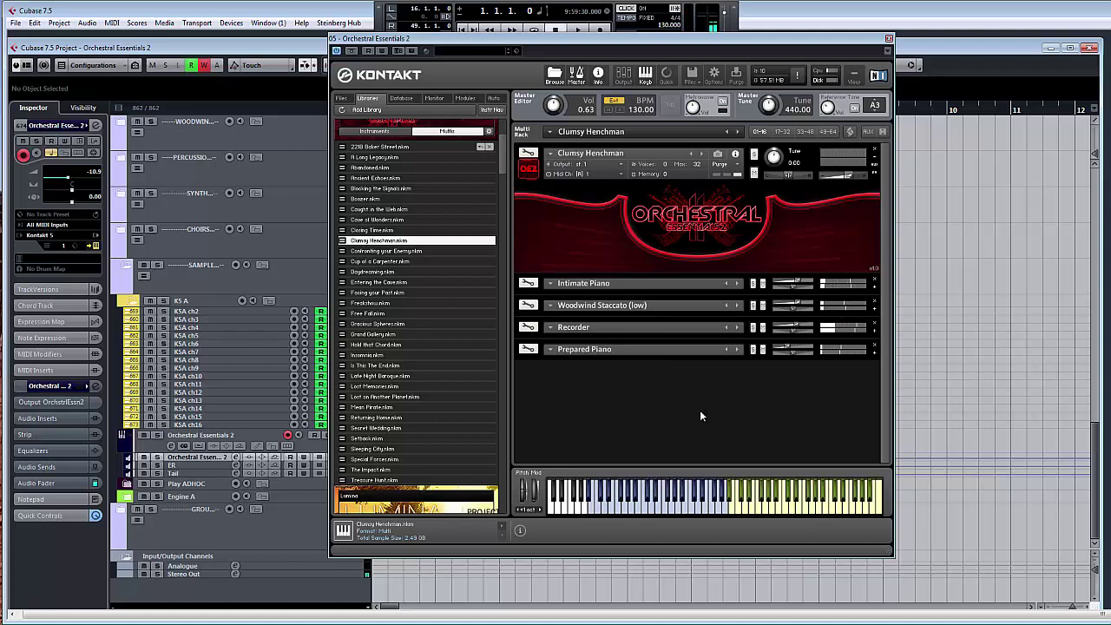
Drag Confronting your Enemy.nkm onto the rack and replace the old multi.
left_click_drag(429, 250, 756, 222)
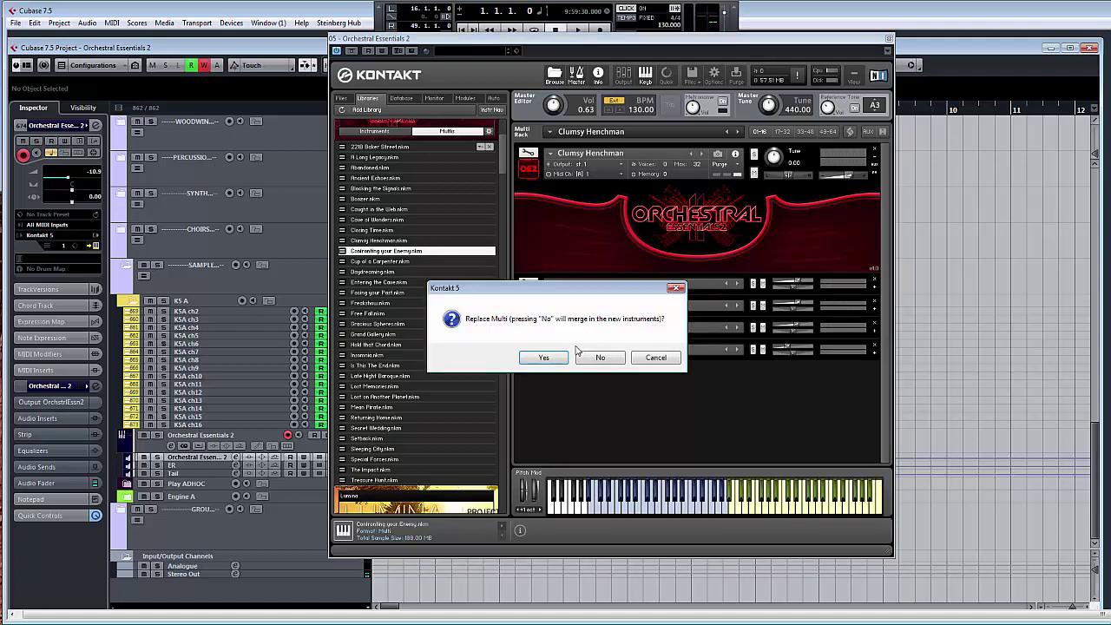
left_click(555, 357)
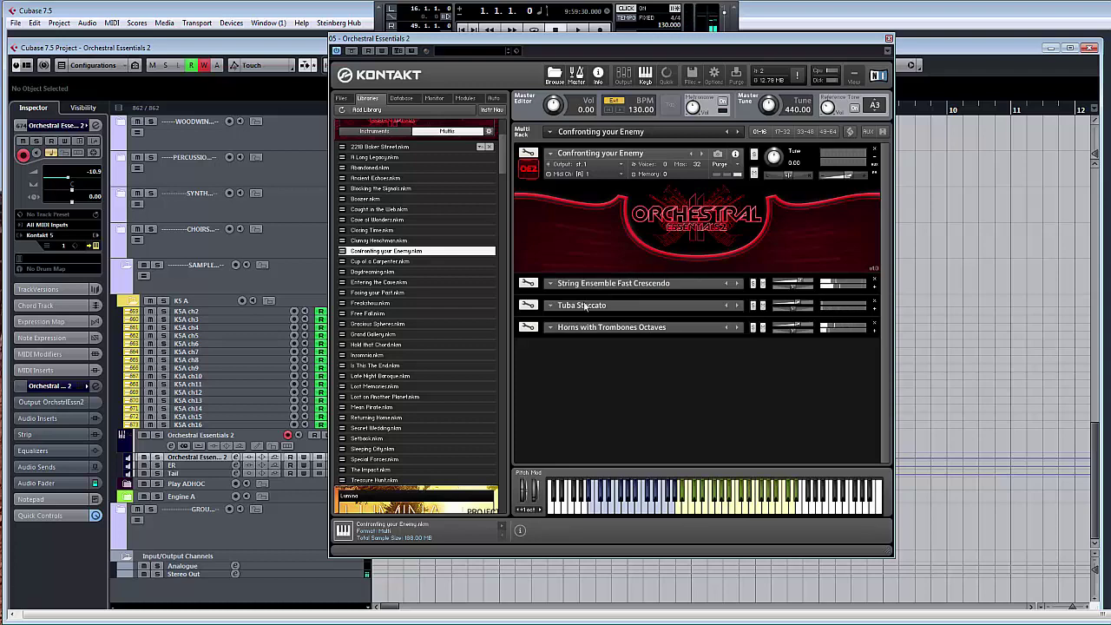
Load Cup of a Carpenter.nkm, replacing the rack's instruments.
double_click(461, 262)
left_click(541, 359)
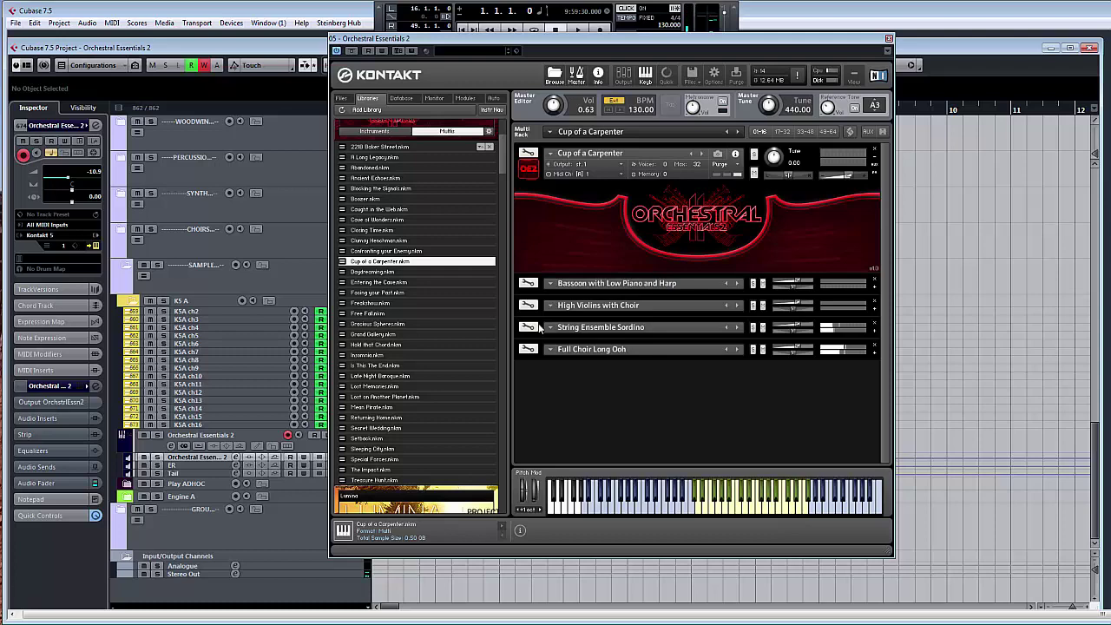
Load Daydreaming.nkm in place of the current multi.
double_click(386, 272)
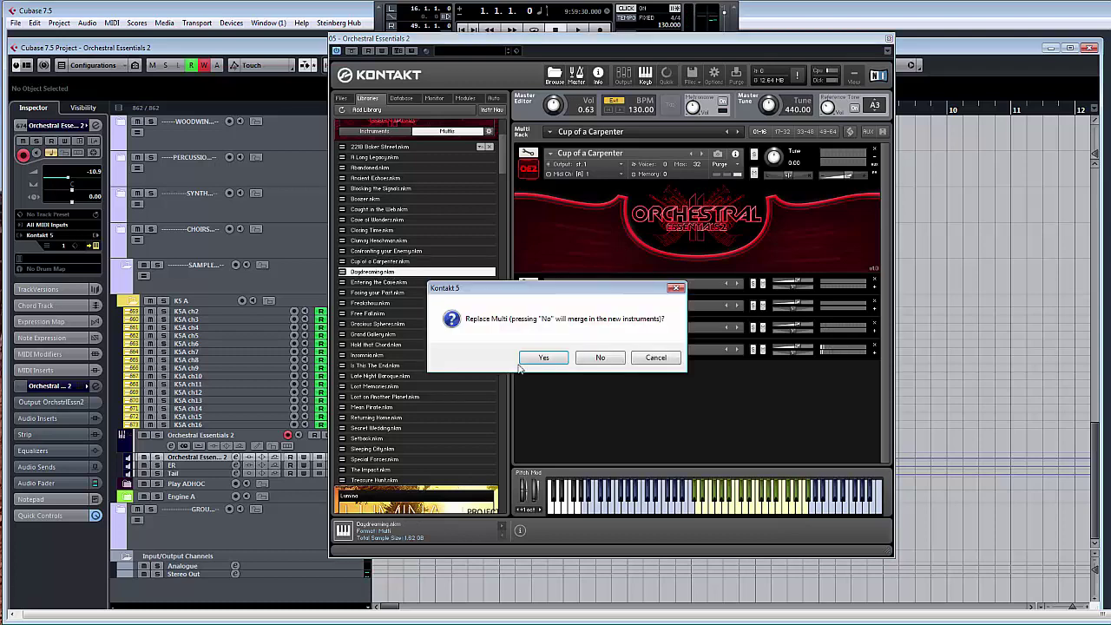
left_click(541, 357)
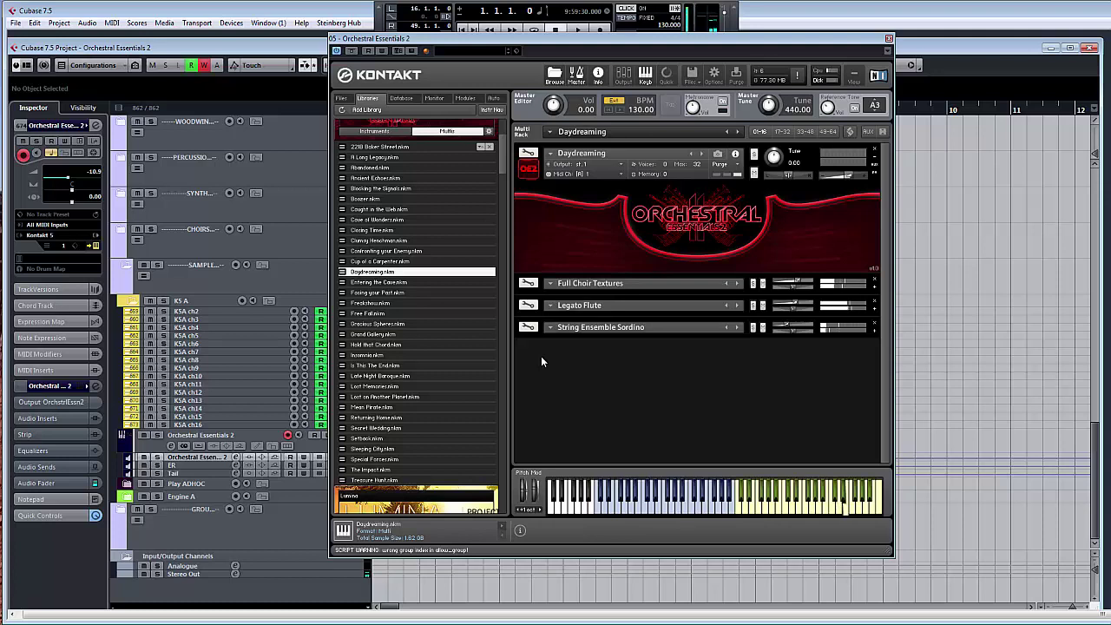
Load Entering the Cave.nkm, then replace it with Facing your Past.nkm.
double_click(464, 283)
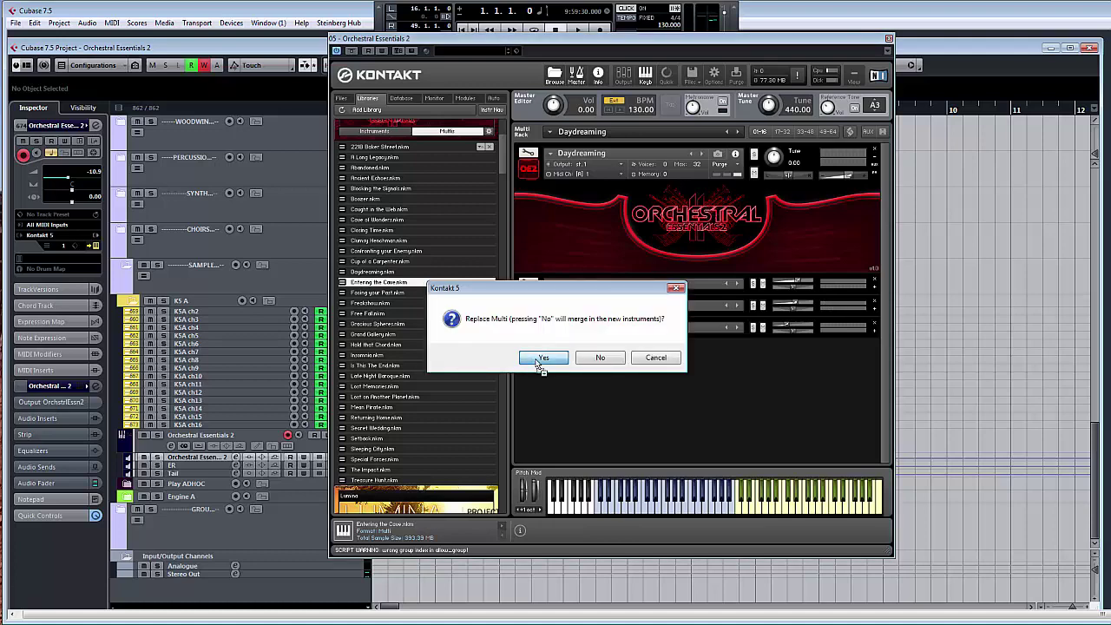
left_click(542, 358)
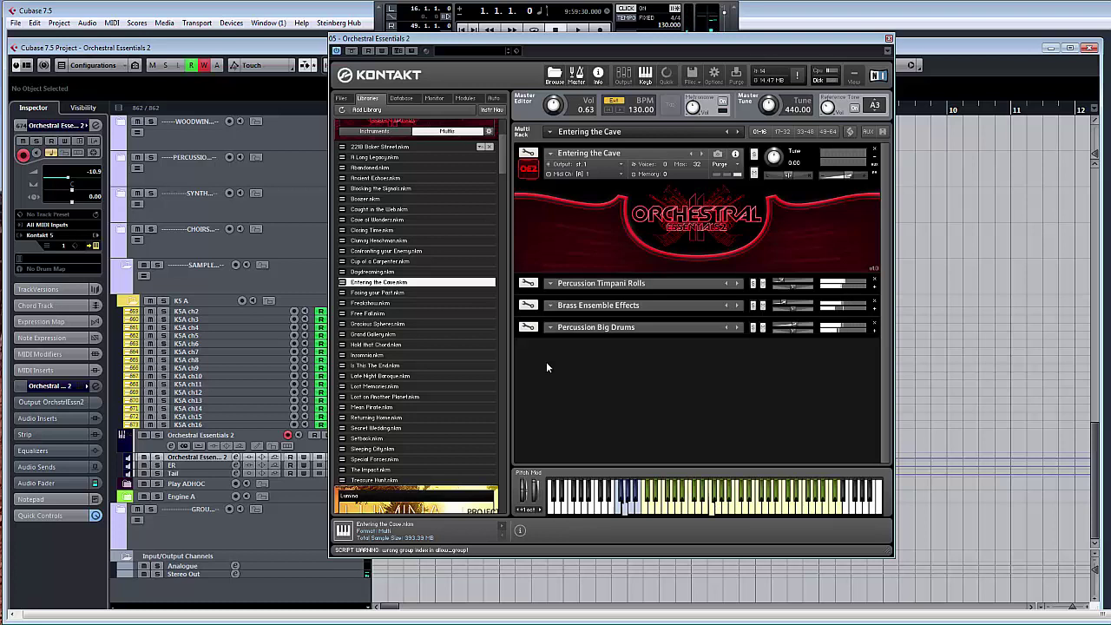
double_click(403, 293)
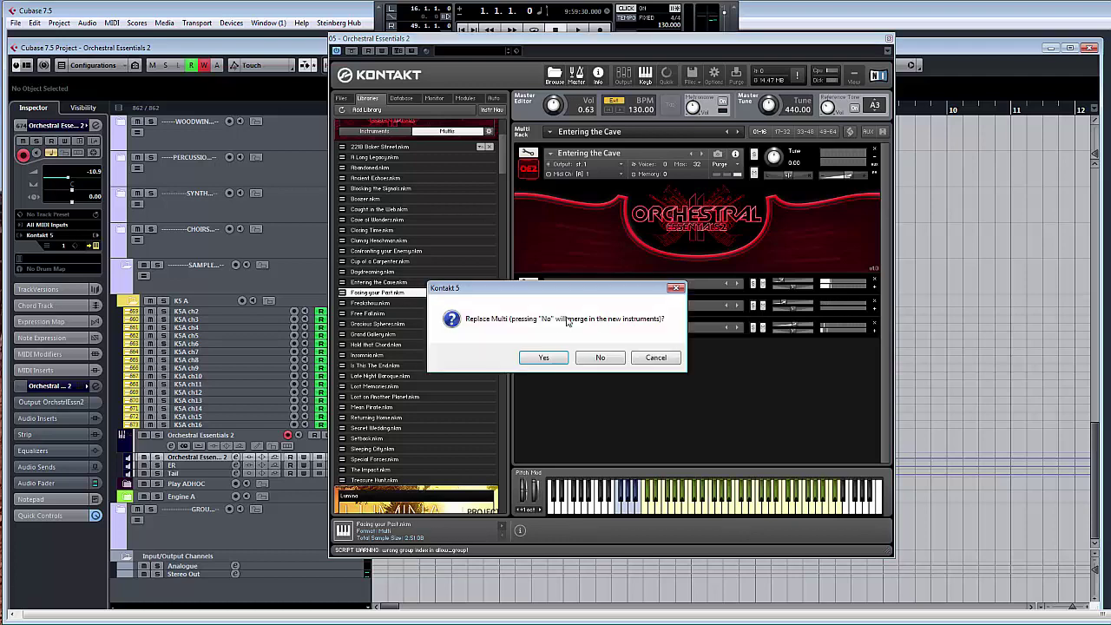
left_click(543, 357)
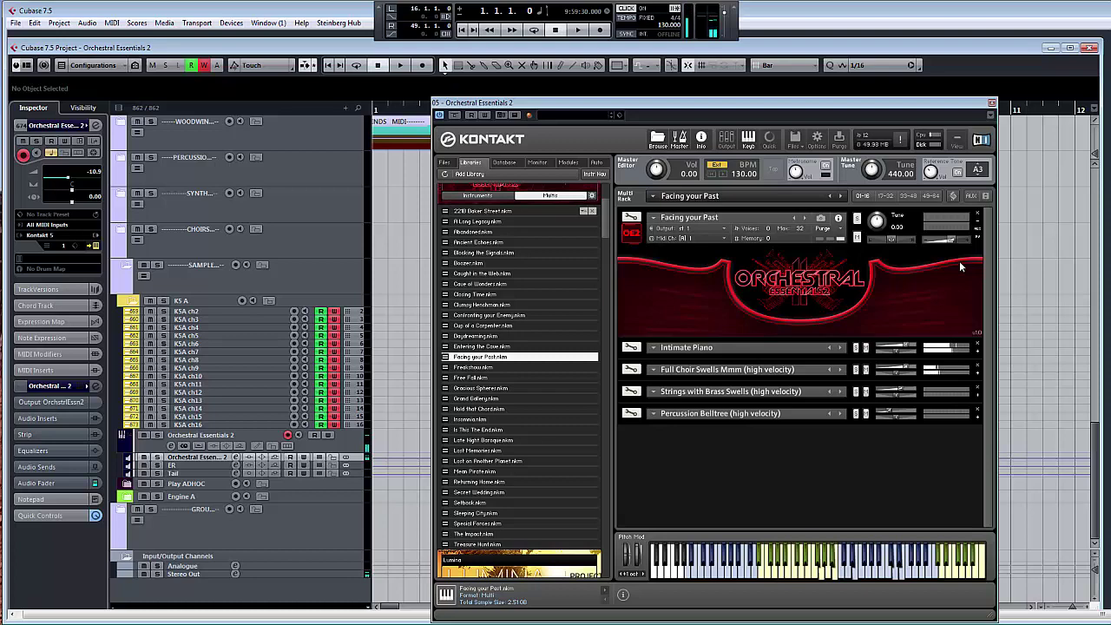
Expand Intimate Piano to its full panel, then collapse it back to a row.
left_click(978, 351)
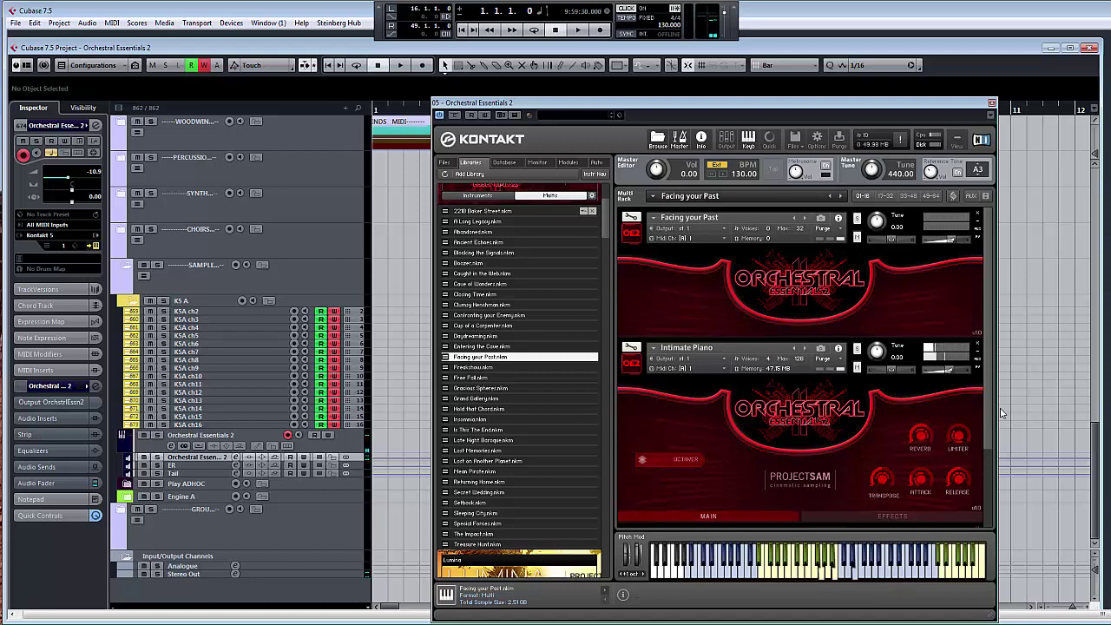
left_click(977, 353)
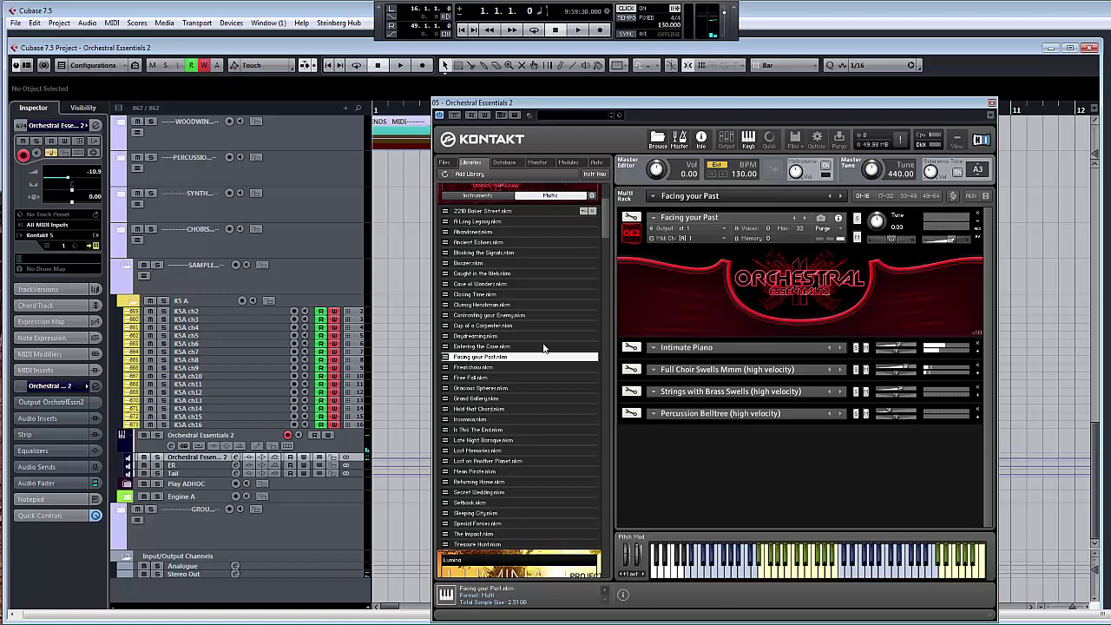
Load Freakshow.nkm, replacing the current multi.
double_click(518, 369)
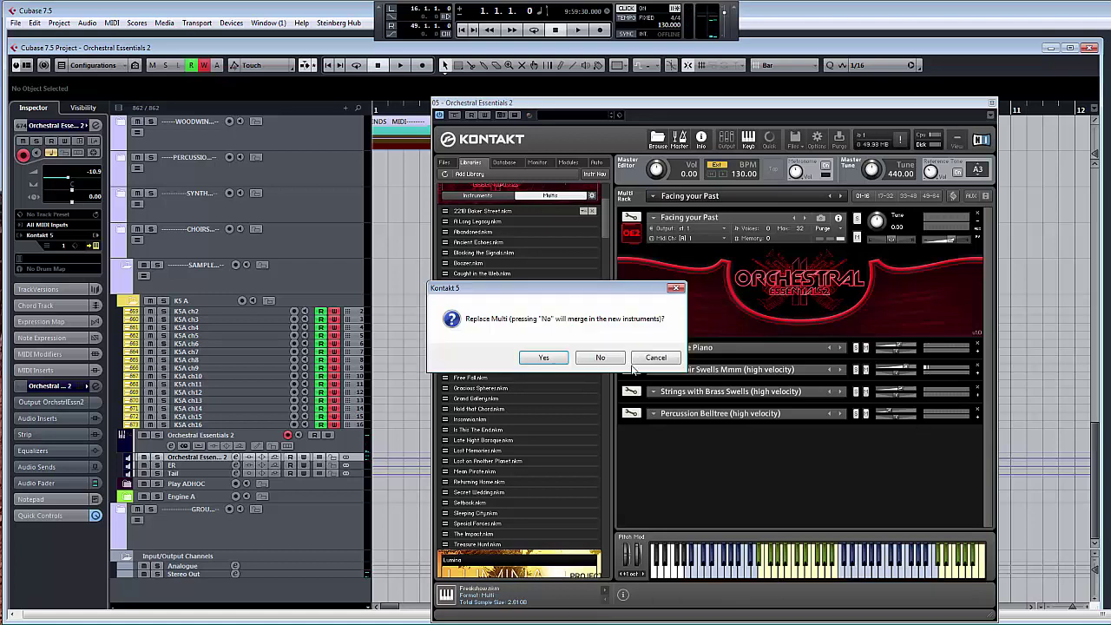
left_click(541, 361)
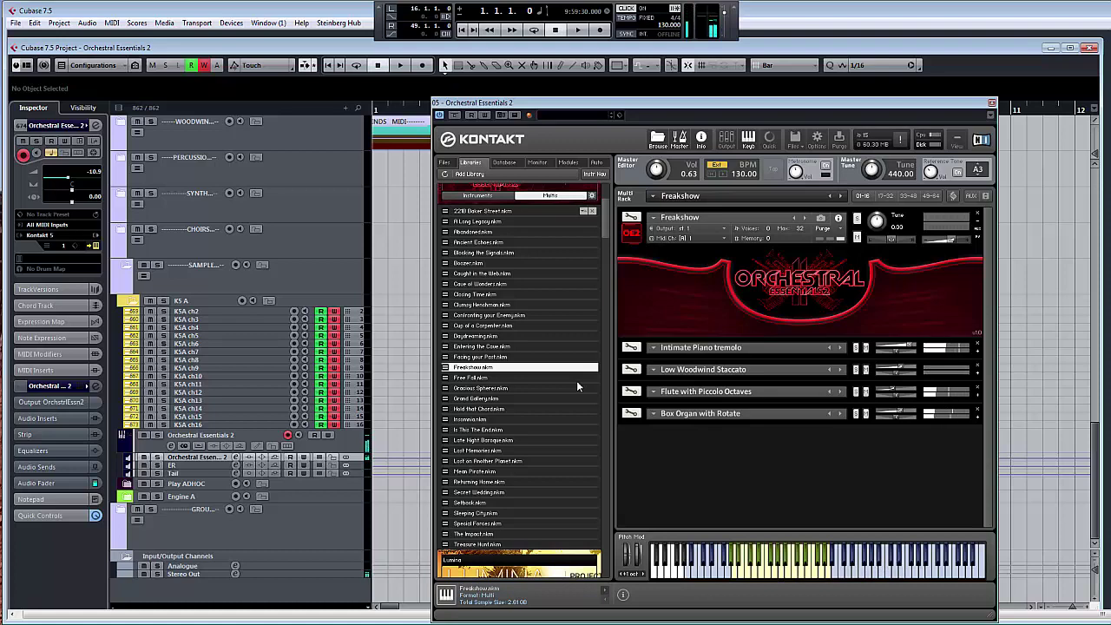
Load Free Fall.nkm in place of the Freakshow multi.
double_click(536, 378)
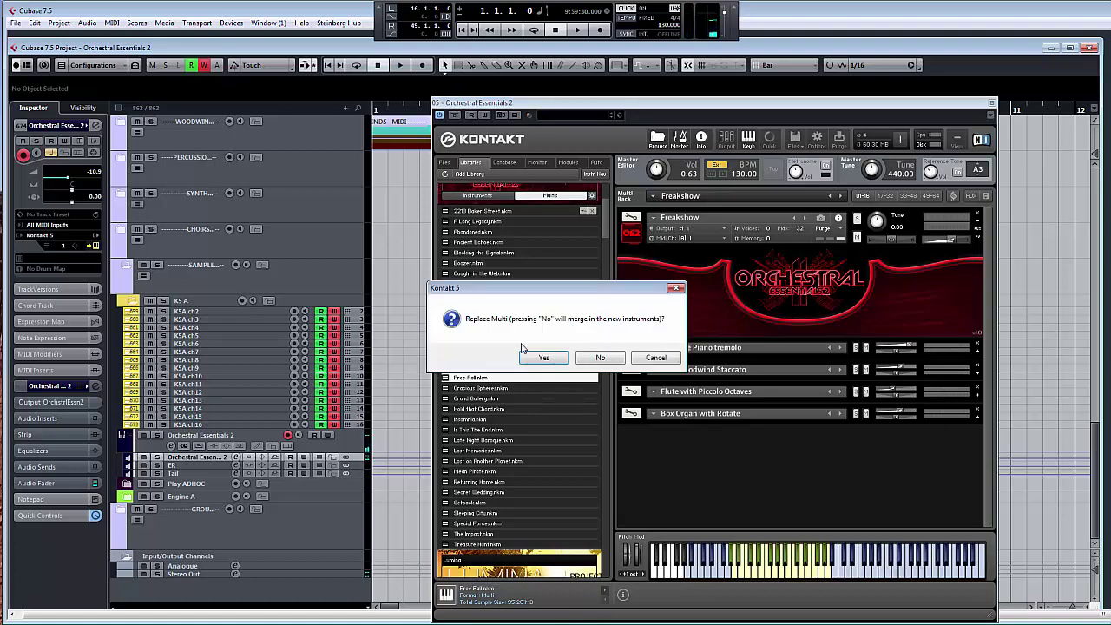
left_click(553, 355)
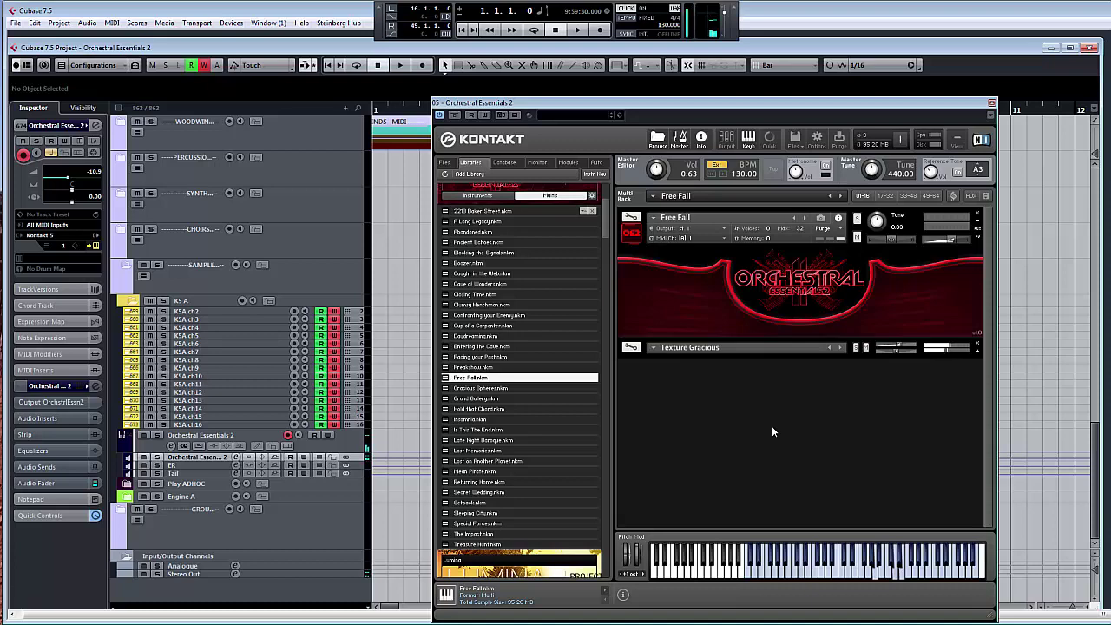
Load Gracious Spheres.nkm, replacing the Free Fall multi.
double_click(519, 389)
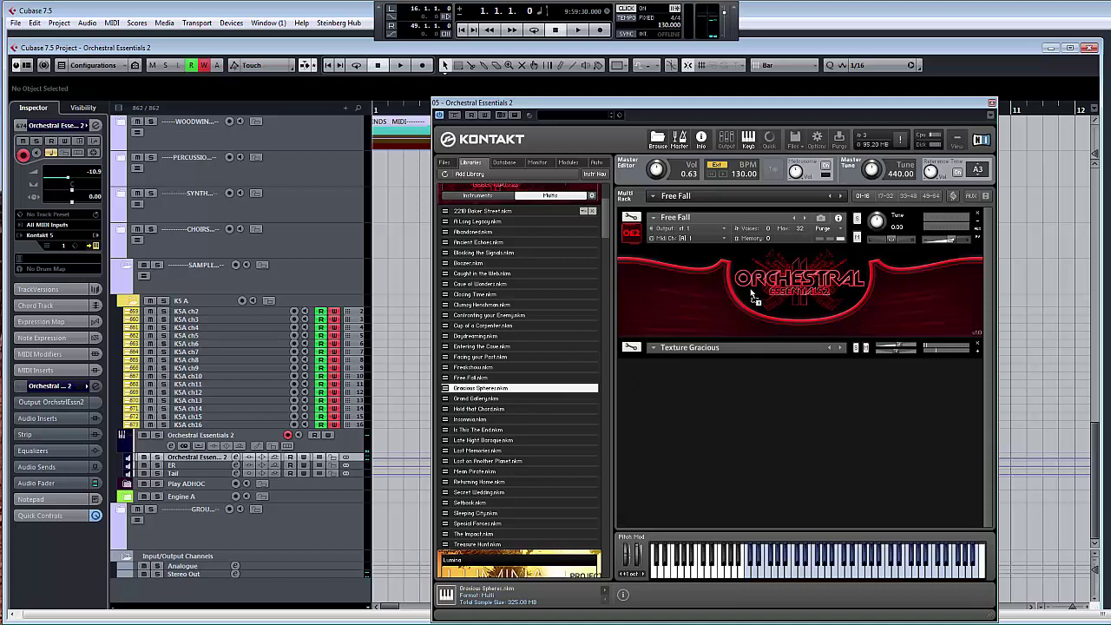
left_click(545, 358)
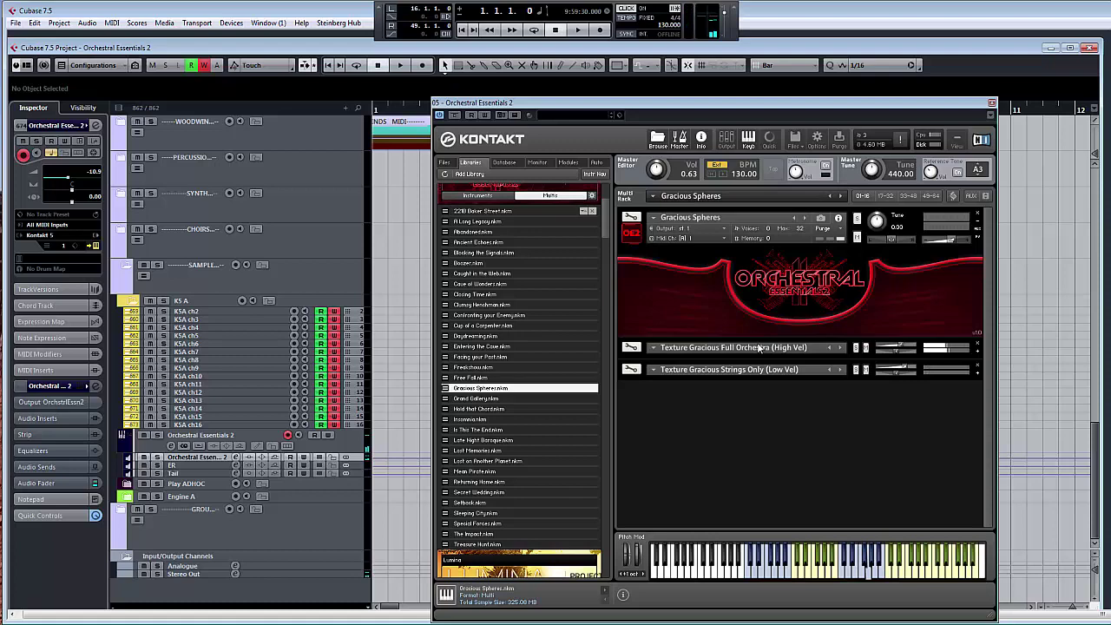
Load Grand Gallery.nkm from the Multis list in place of the current multi.
double_click(531, 398)
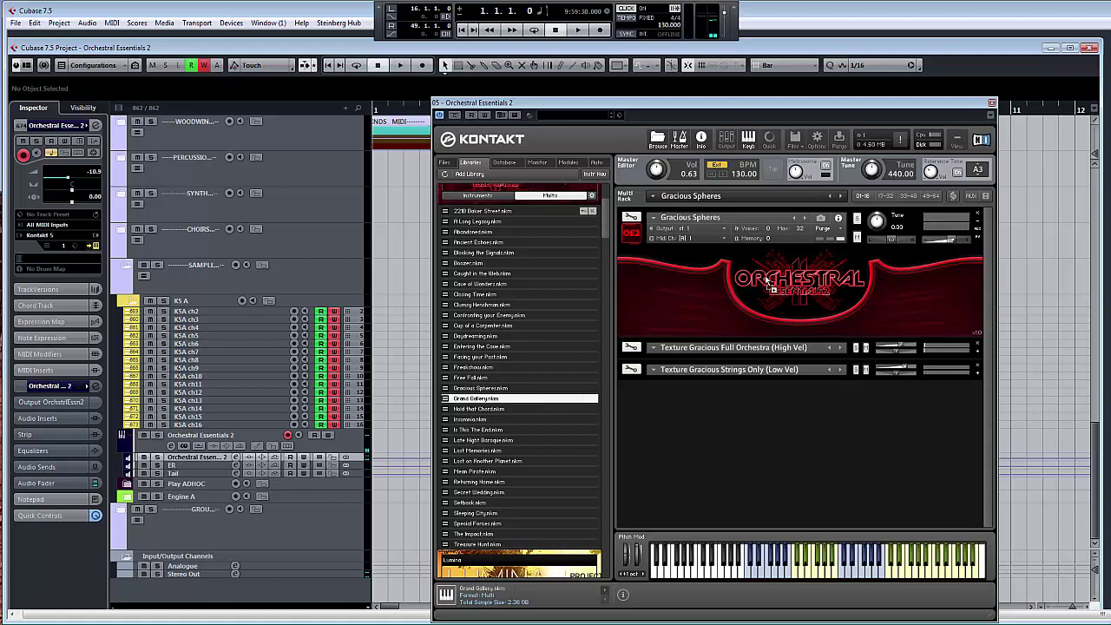
key("Escape")
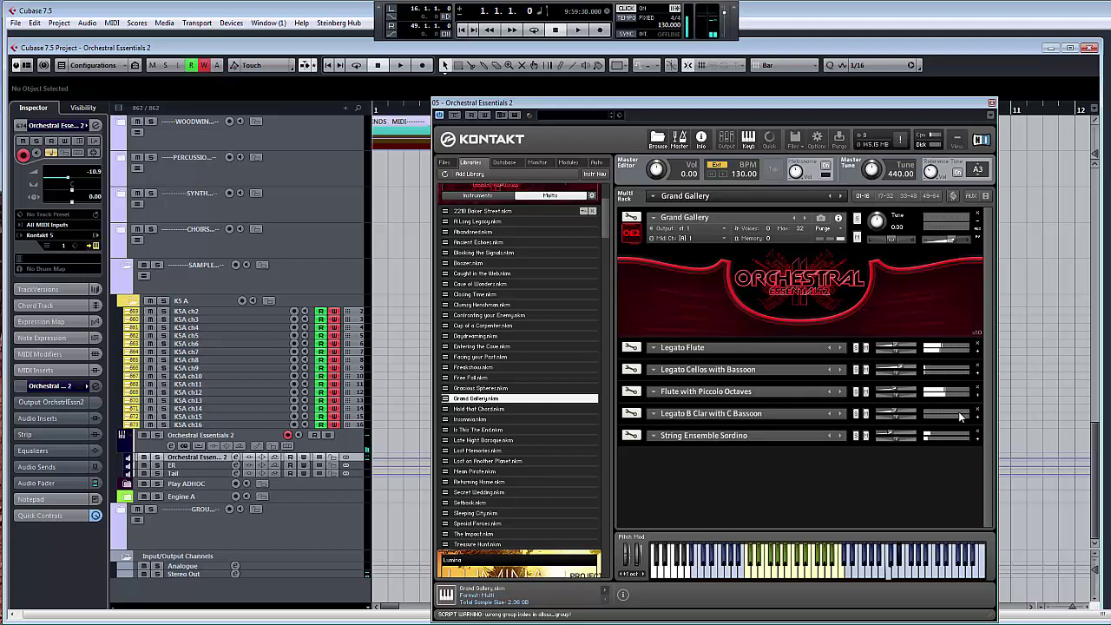
Drag Hold that Chord.nkm into the rack and confirm replacing the current multi.
left_click_drag(520, 409, 636, 393)
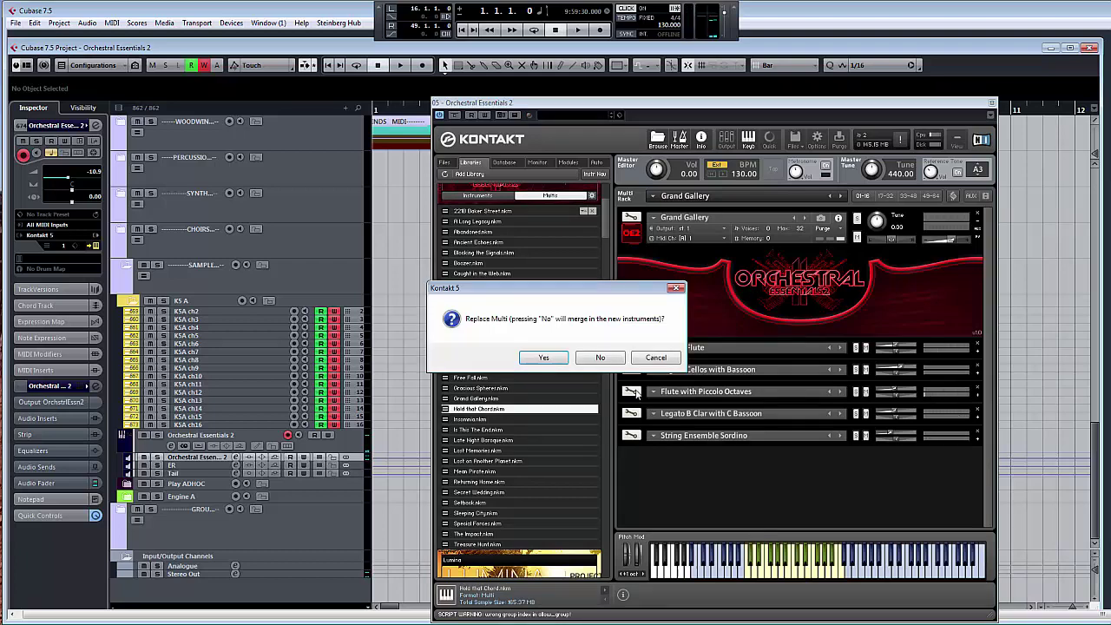
left_click(557, 361)
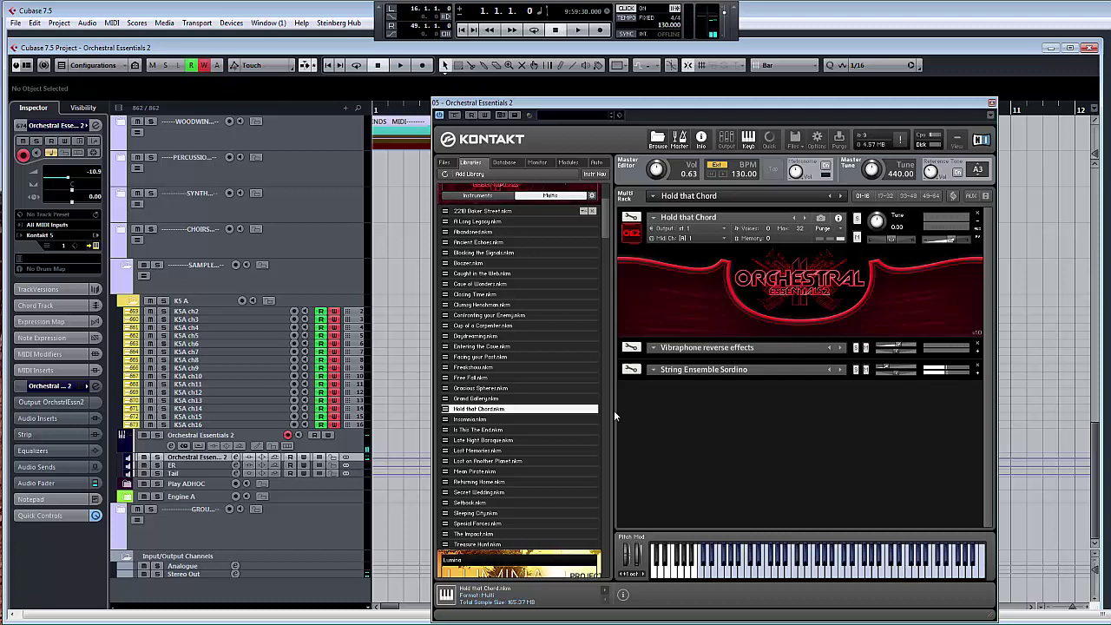
Load Insomnia.nkm from the Multis list, accepting the Replace Multi prompt.
double_click(545, 420)
left_click(542, 358)
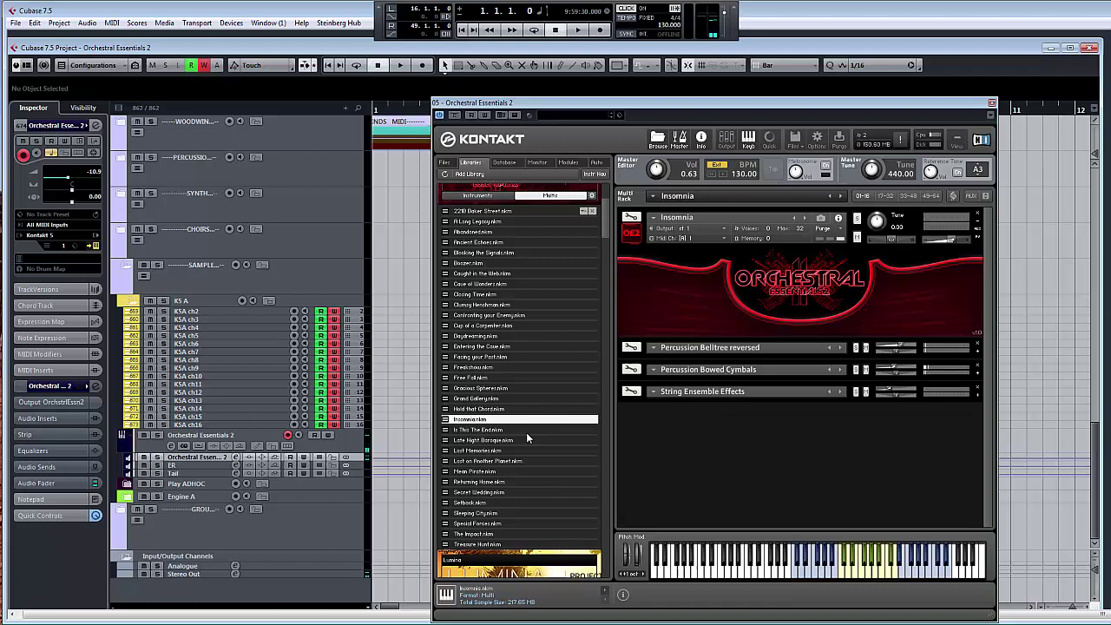
Drag Is This The End.nkm onto the rack and confirm replacing Insomnia.
left_click_drag(526, 430, 724, 310)
left_click(542, 358)
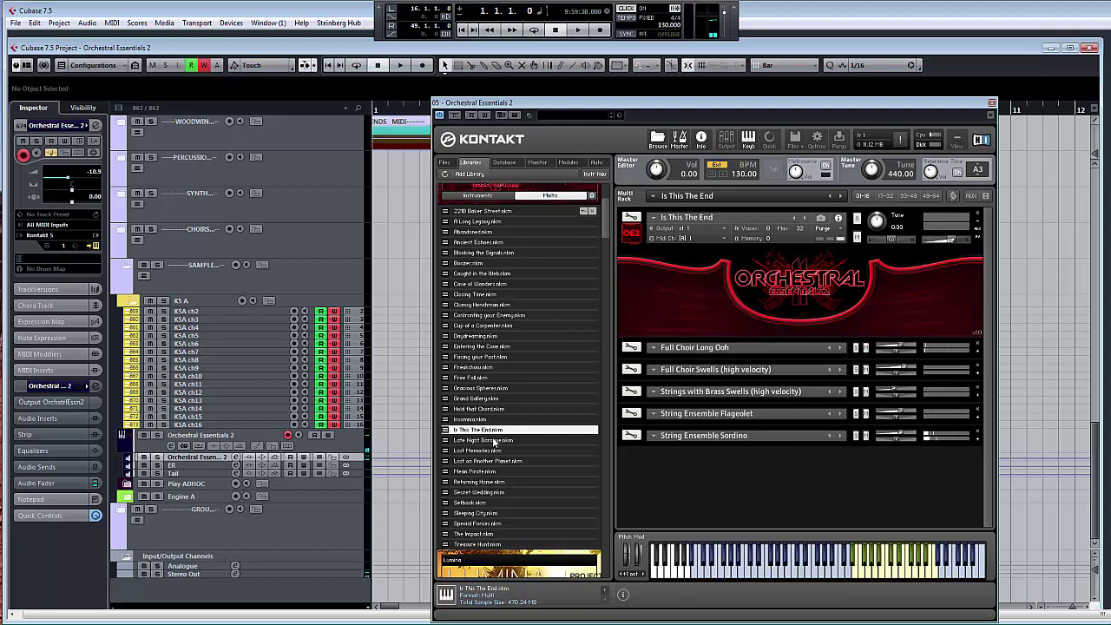
Select Late Night Baroque.nkm with the keyboard and load it in place of the current multi.
key("Down")
key("Return")
key("Escape")
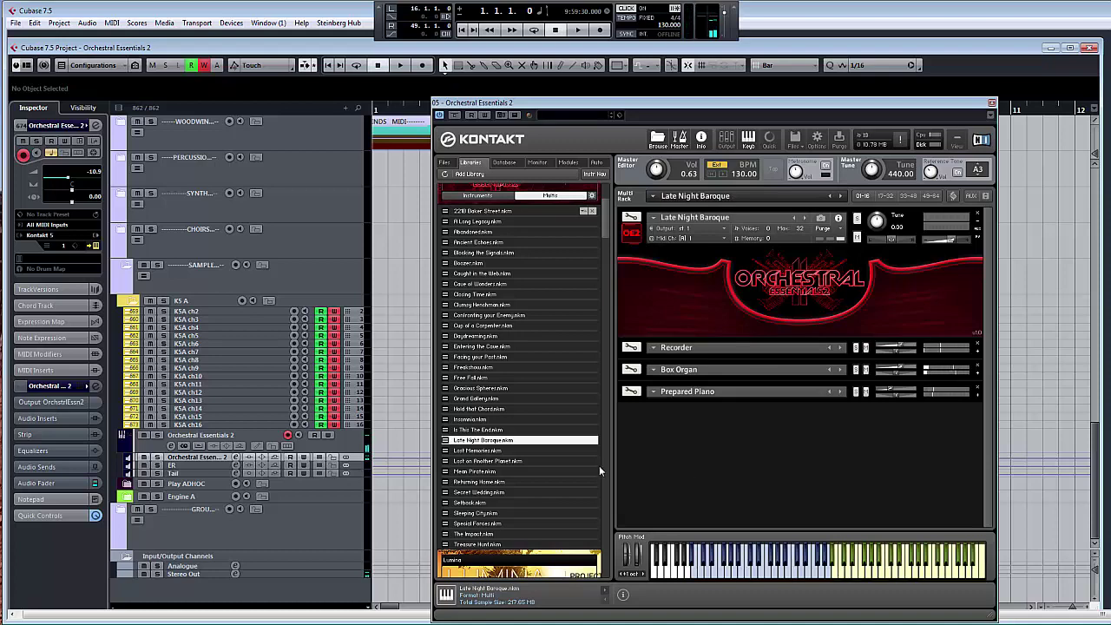
Drag Lost Memories.nkm onto the rack and confirm the replacement.
left_click_drag(477, 450, 707, 316)
left_click(543, 357)
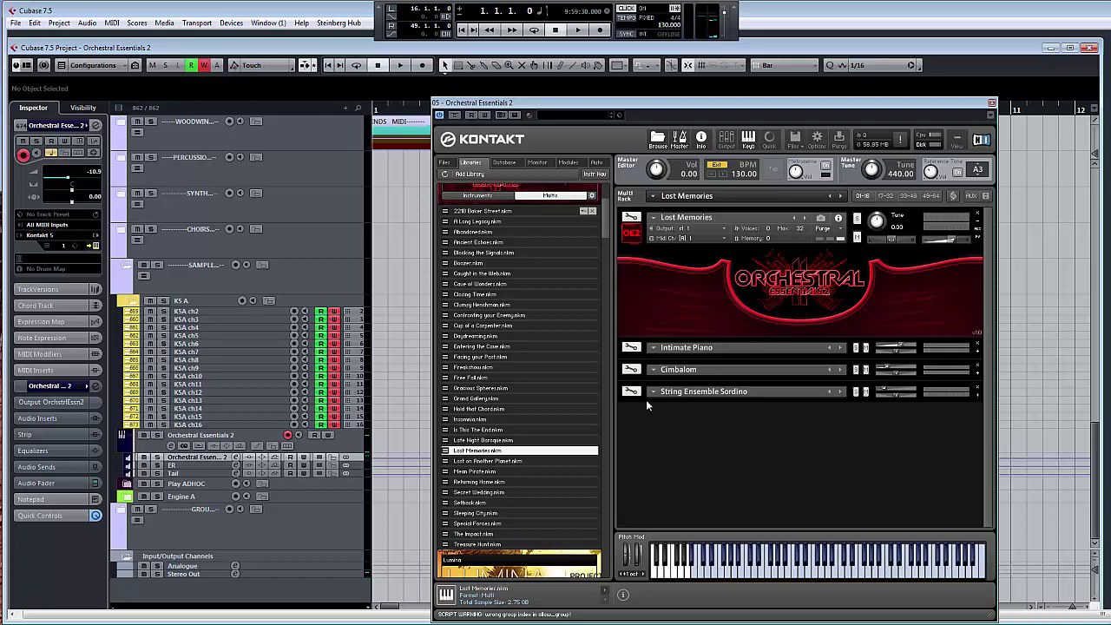
Load Lost on Another Planet.nkm from the browser, accepting the Replace Multi prompt.
double_click(512, 463)
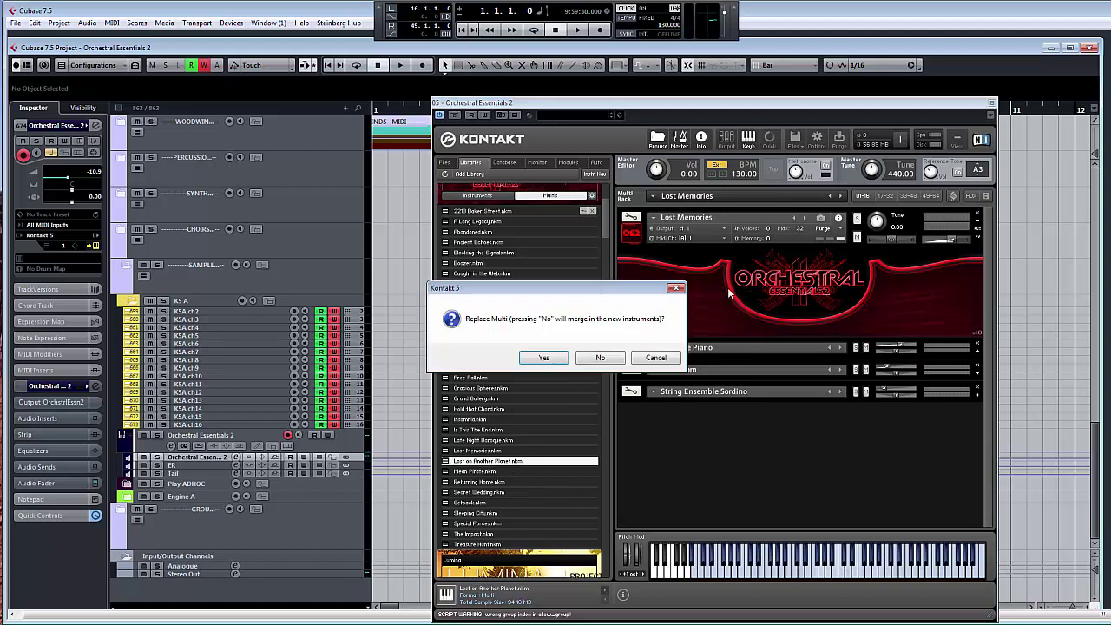
left_click(561, 360)
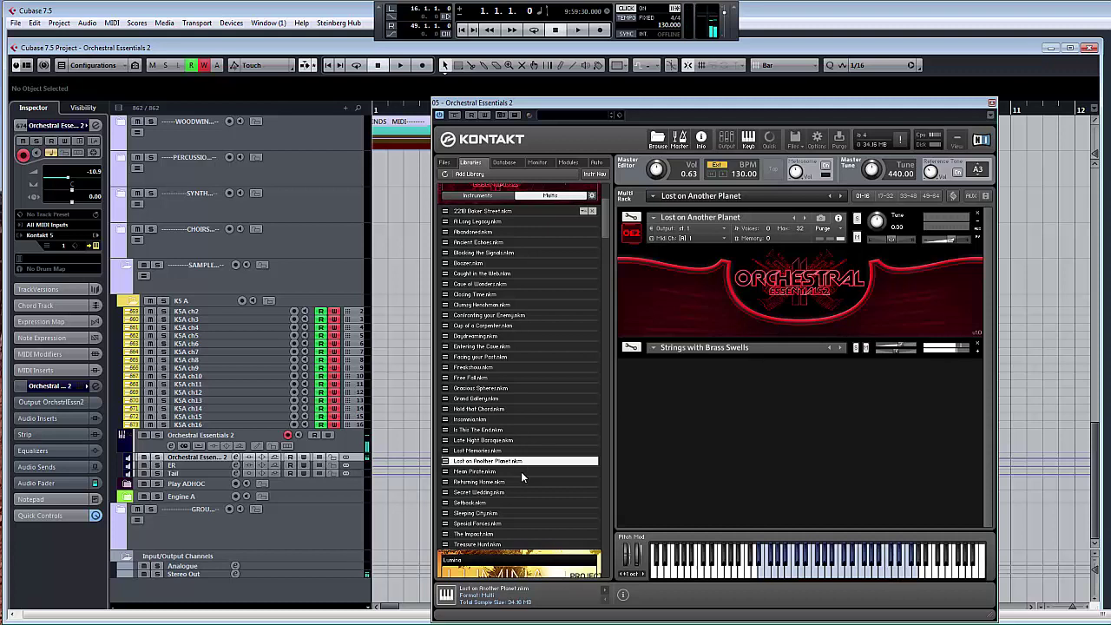
Load Mean Pirate.nkm from the browser and confirm replacing the current multi.
double_click(522, 473)
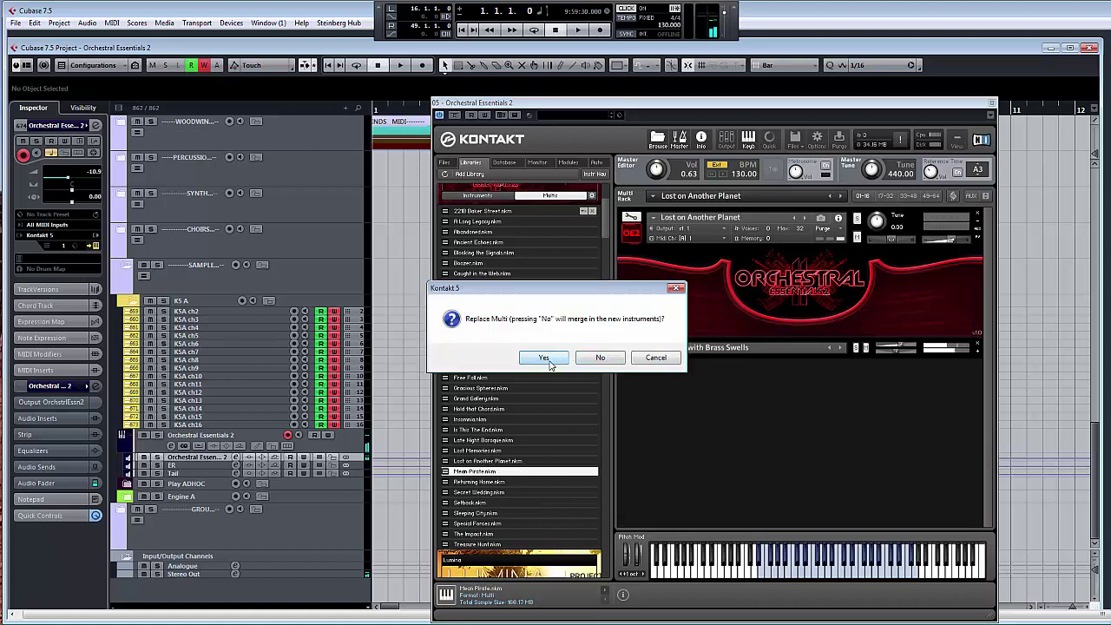
left_click(543, 358)
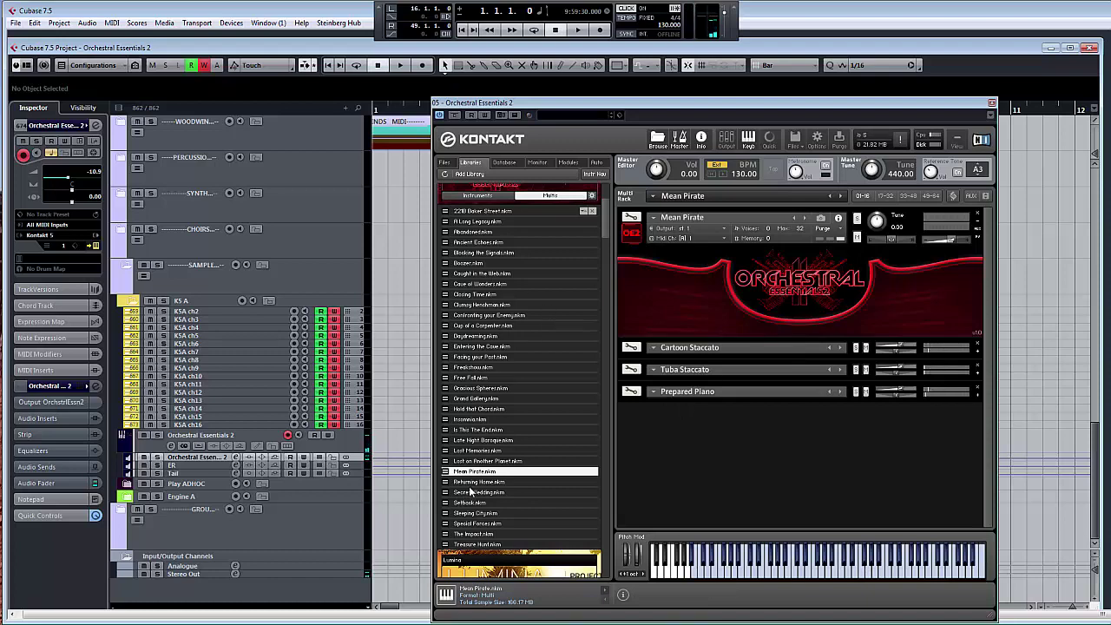
Drag Returning Home.nkm onto the rack, replacing the Mean Pirate multi.
left_click_drag(477, 481, 710, 304)
left_click(662, 355)
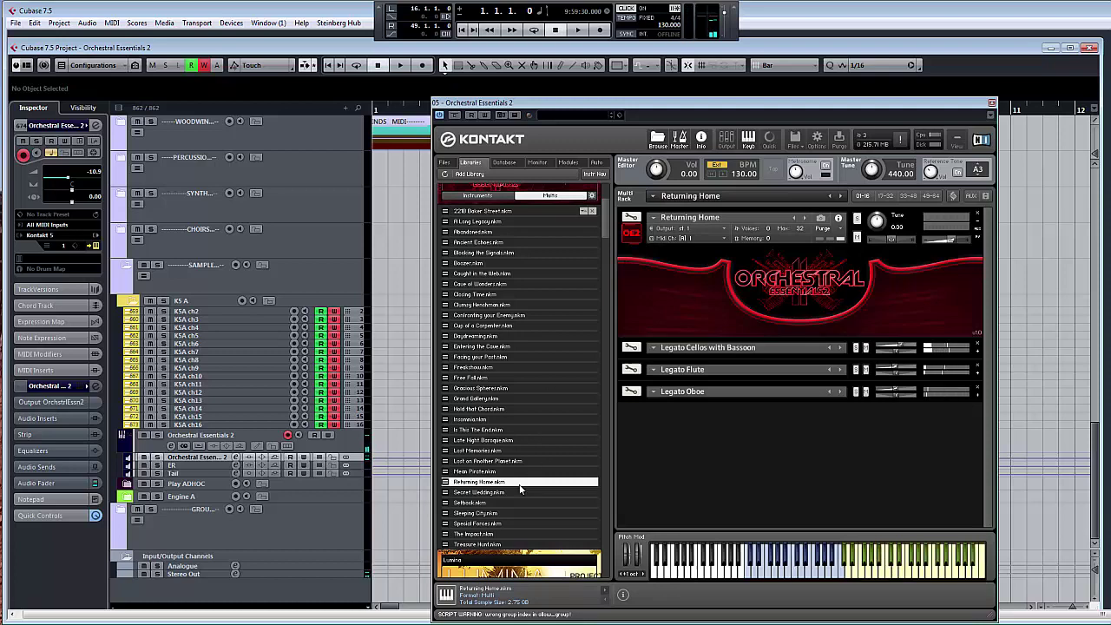
double_click(554, 492)
left_click(543, 358)
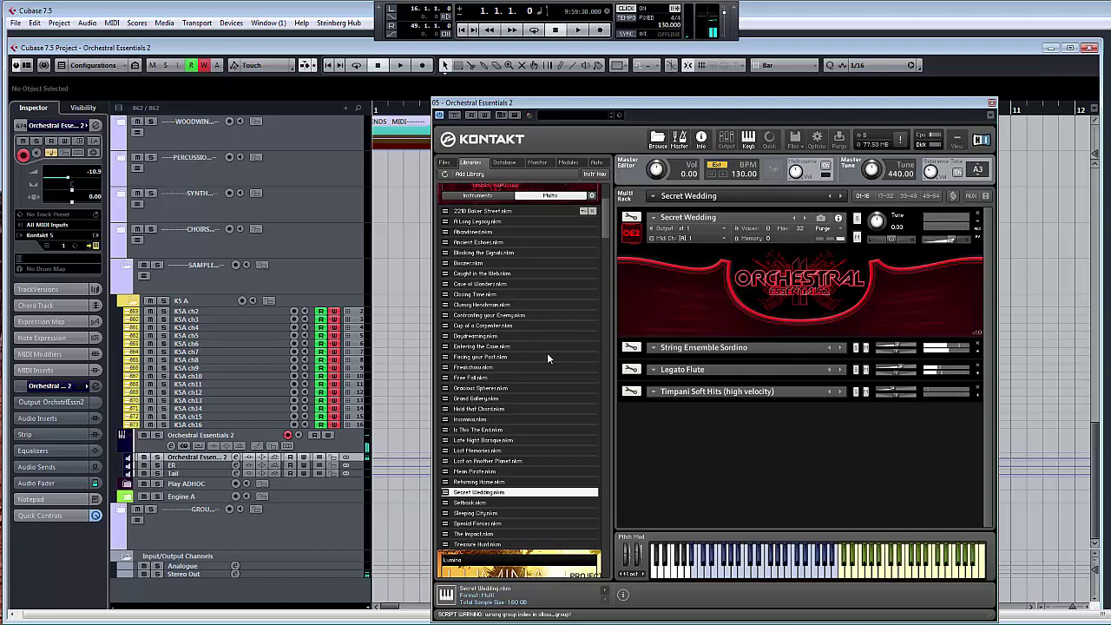
Load Setback.nkm from the Multis list in place of Secret Wedding.
double_click(498, 503)
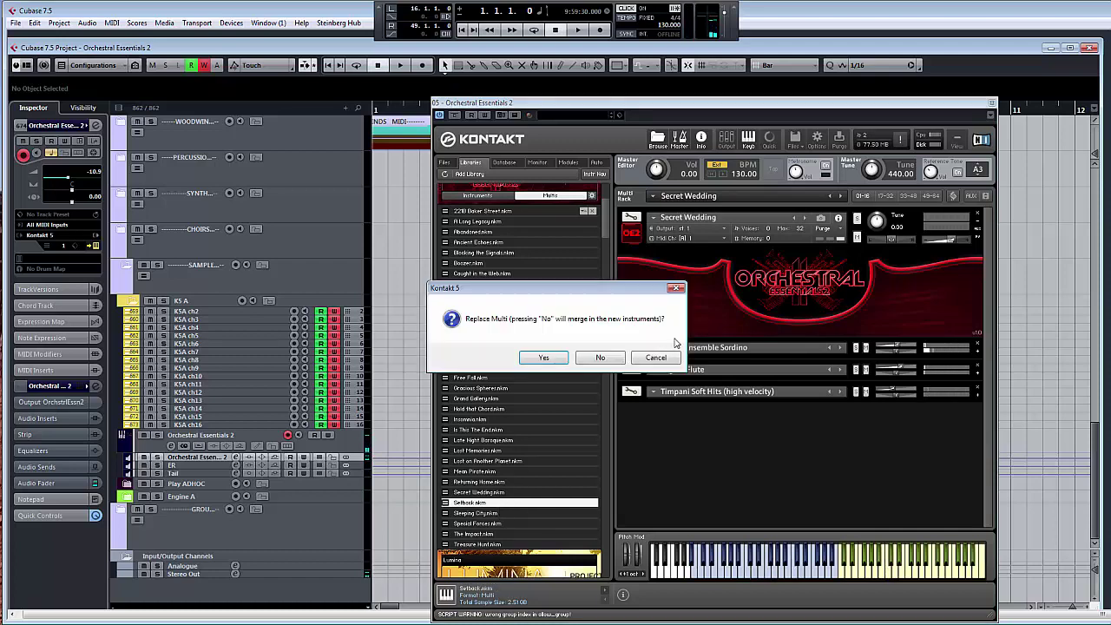
left_click(542, 357)
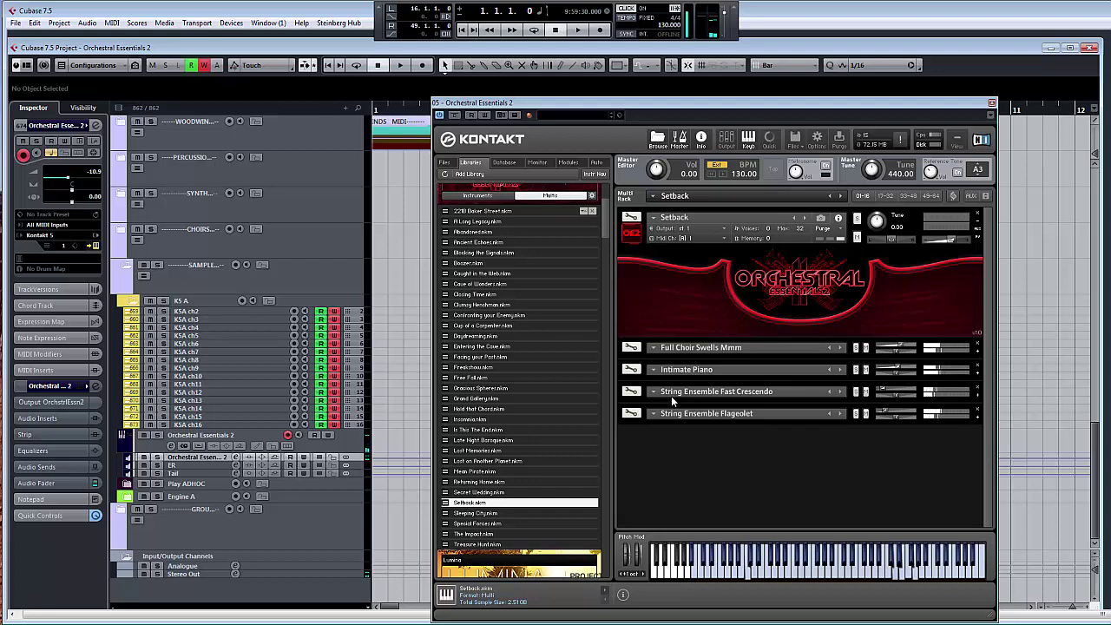
Load Sleeping City.nkm from the browser and confirm replacing the current multi.
double_click(518, 513)
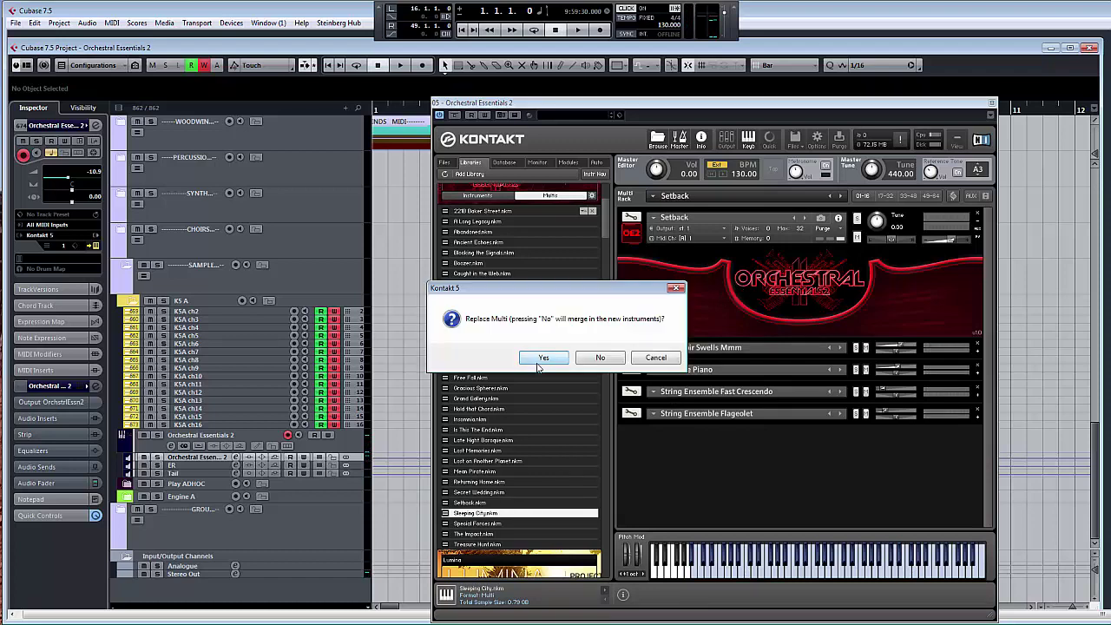
left_click(540, 361)
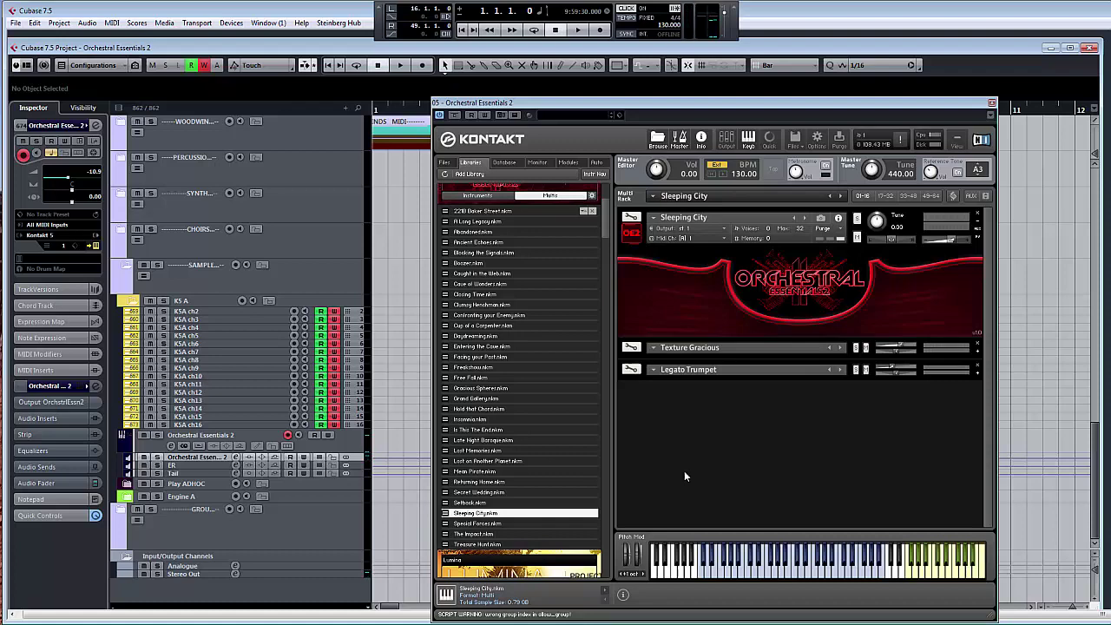
Load Special Forces.nkm from the browser, replacing the current multi.
double_click(532, 523)
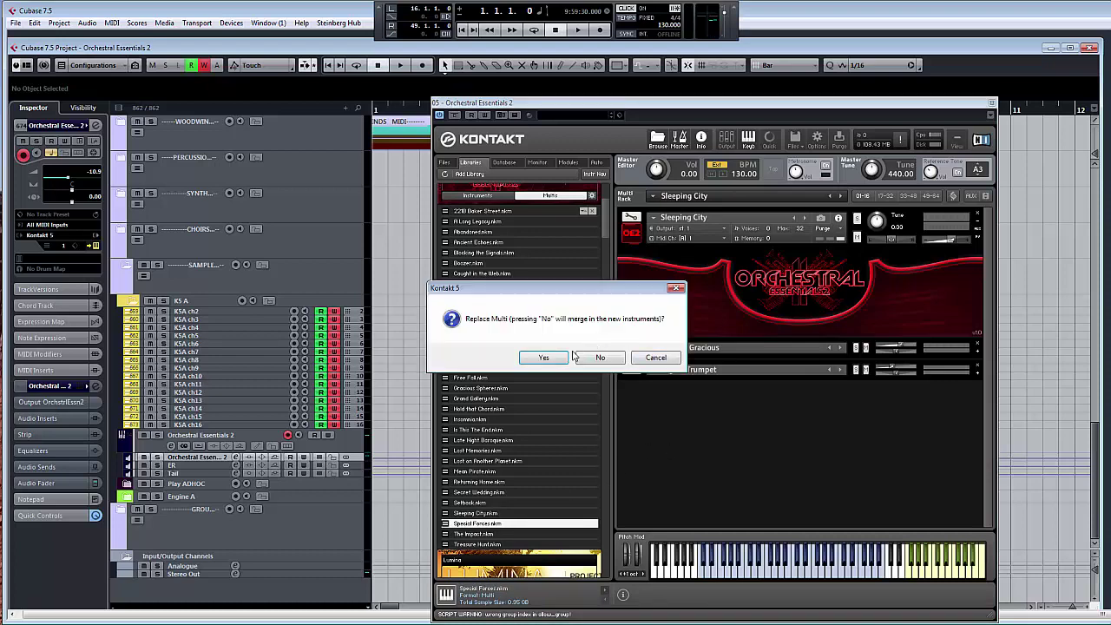
left_click(545, 359)
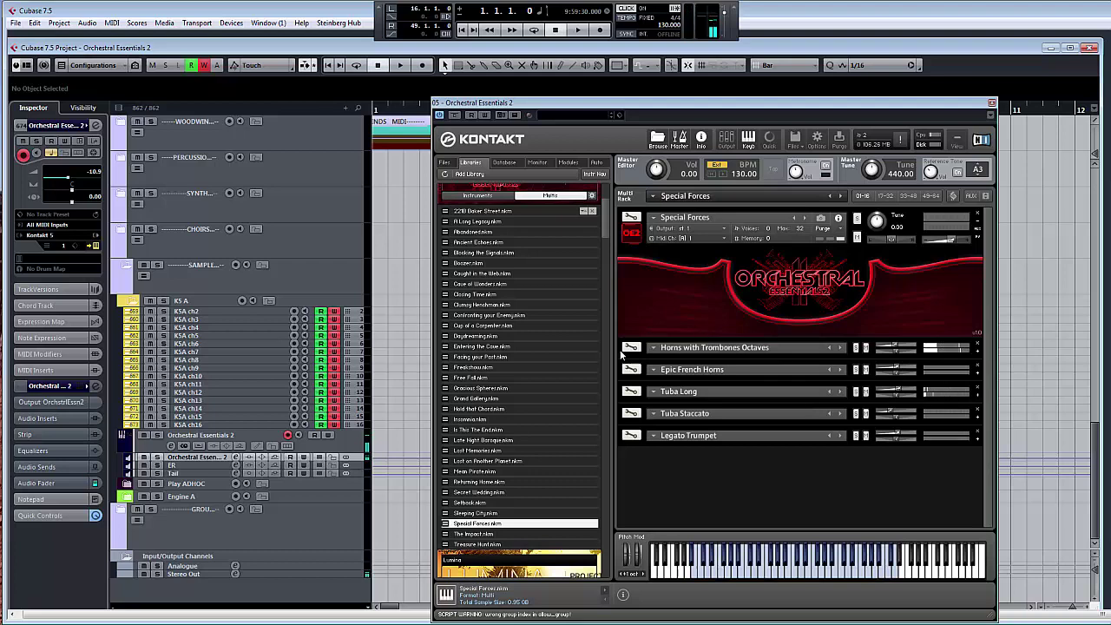
Load The Impact.nkm in place of the Special Forces multi.
double_click(475, 535)
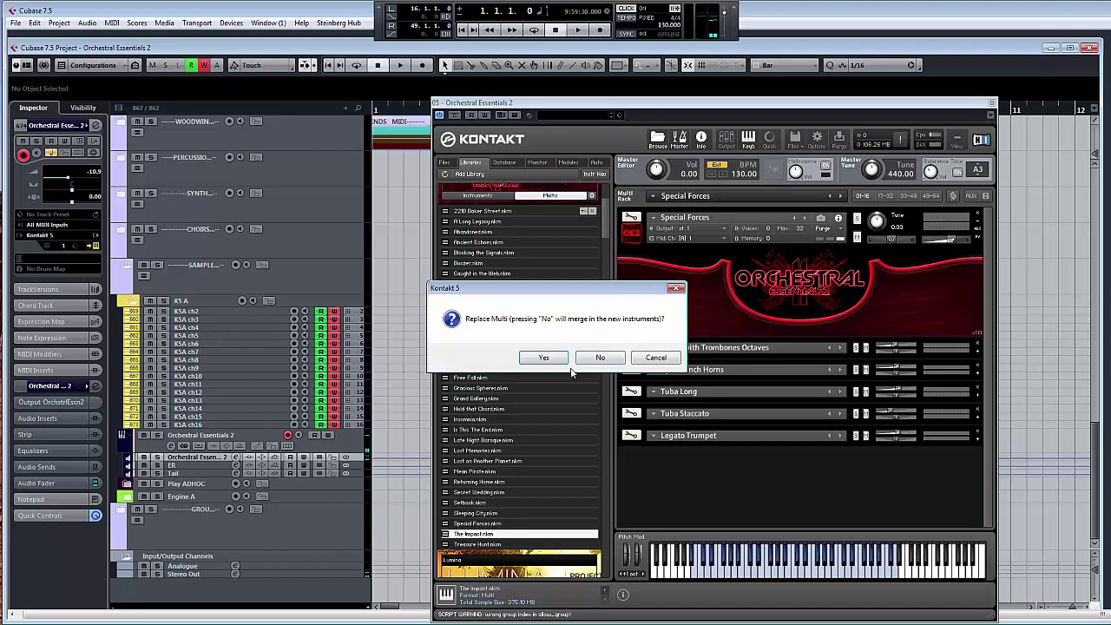
left_click(544, 356)
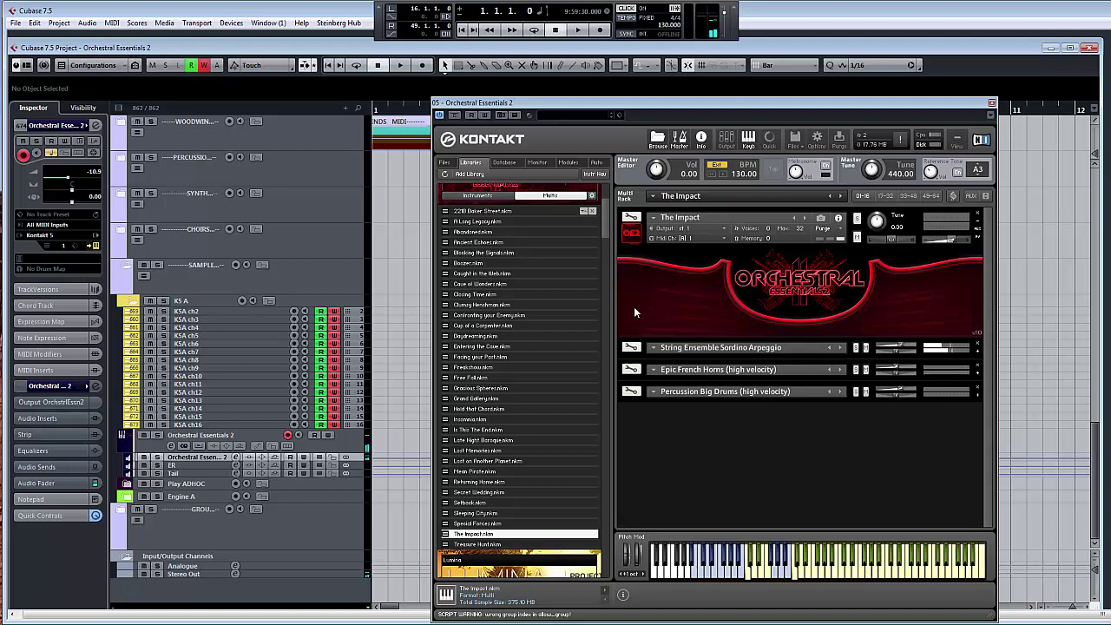
Select Treasure Hunt.nkm in the browser and load it, replacing The Impact multi.
key("Down")
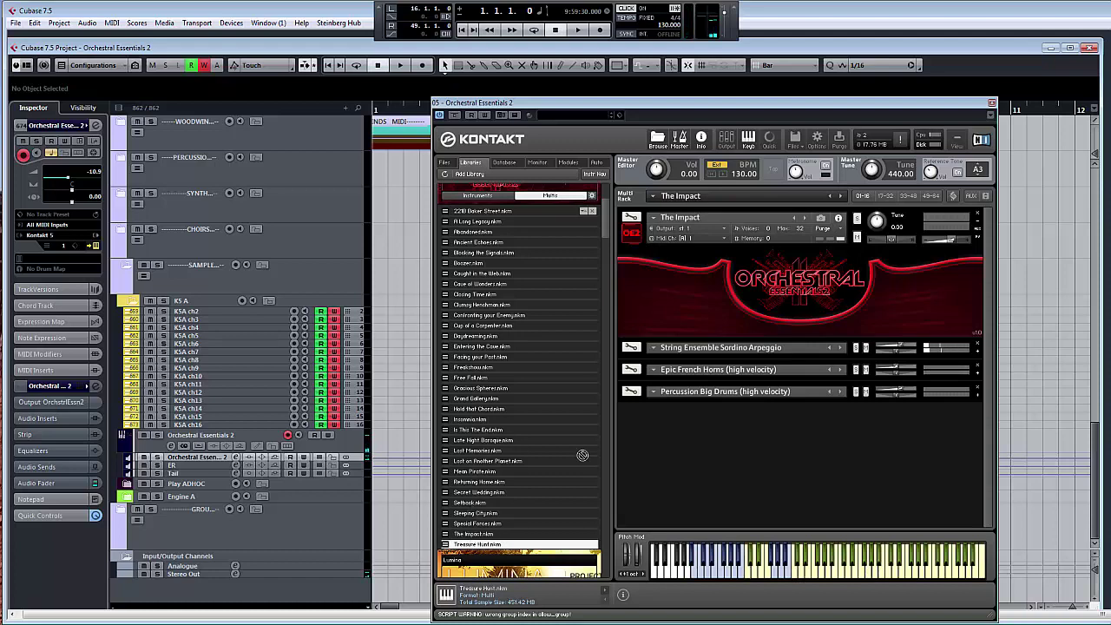
key("Return")
left_click(542, 358)
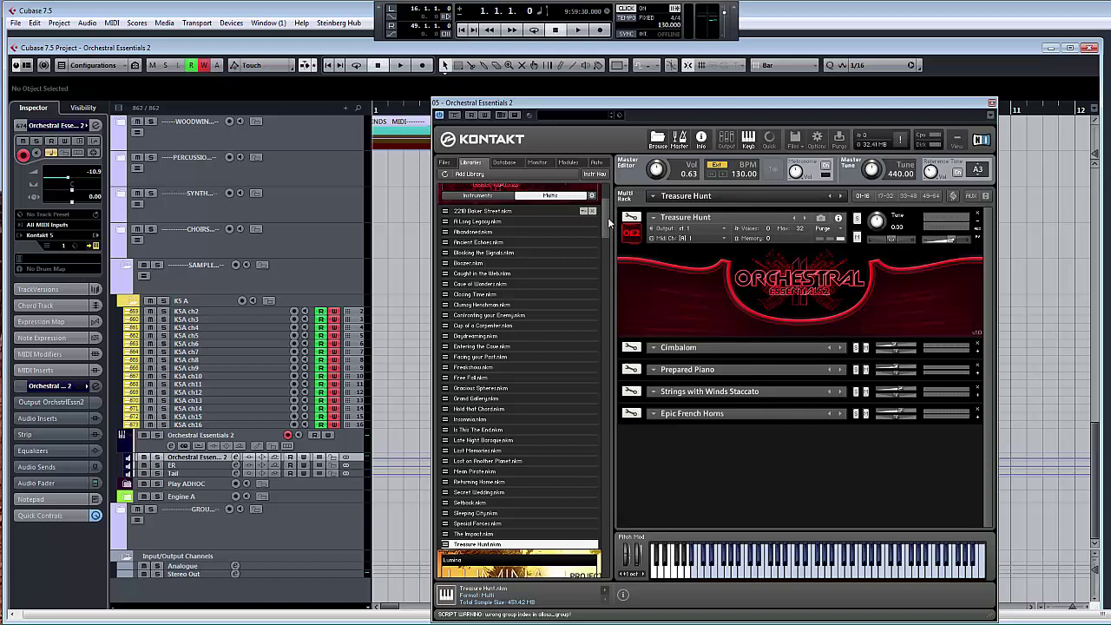
scroll(608, 218, "up", 2)
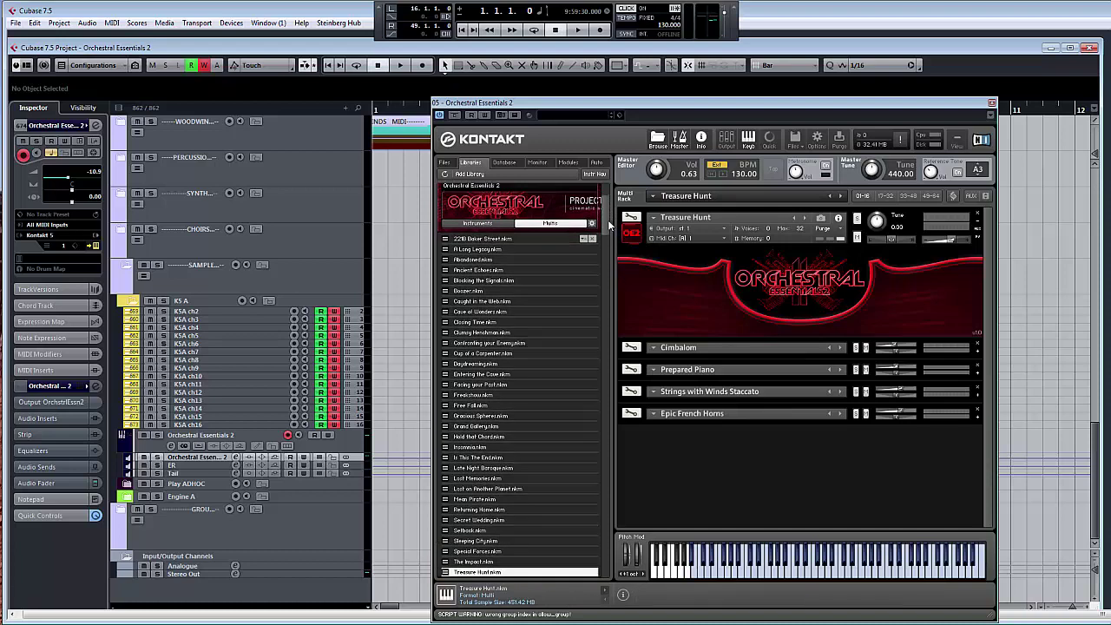
scroll(610, 227, "down", 3)
scroll(609, 228, "up", 3)
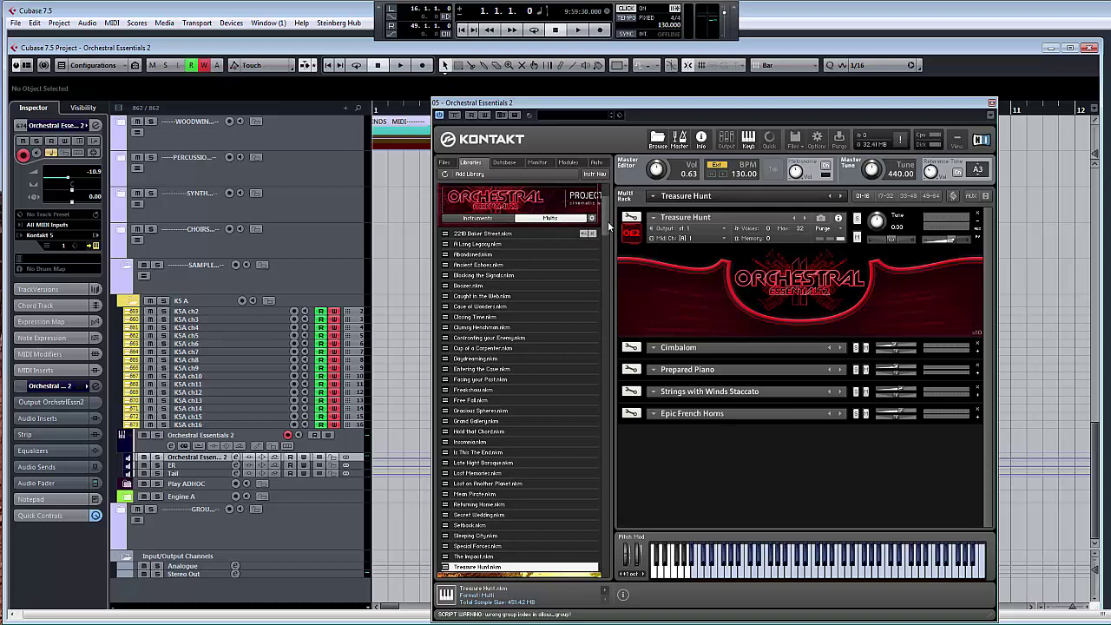
scroll(609, 228, "down", 1)
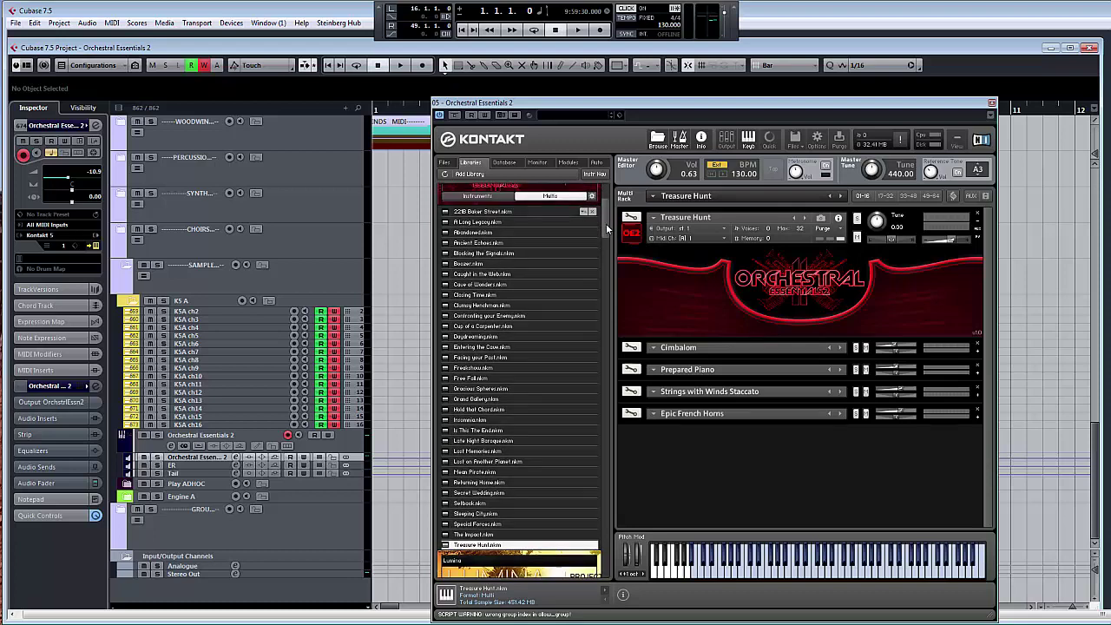